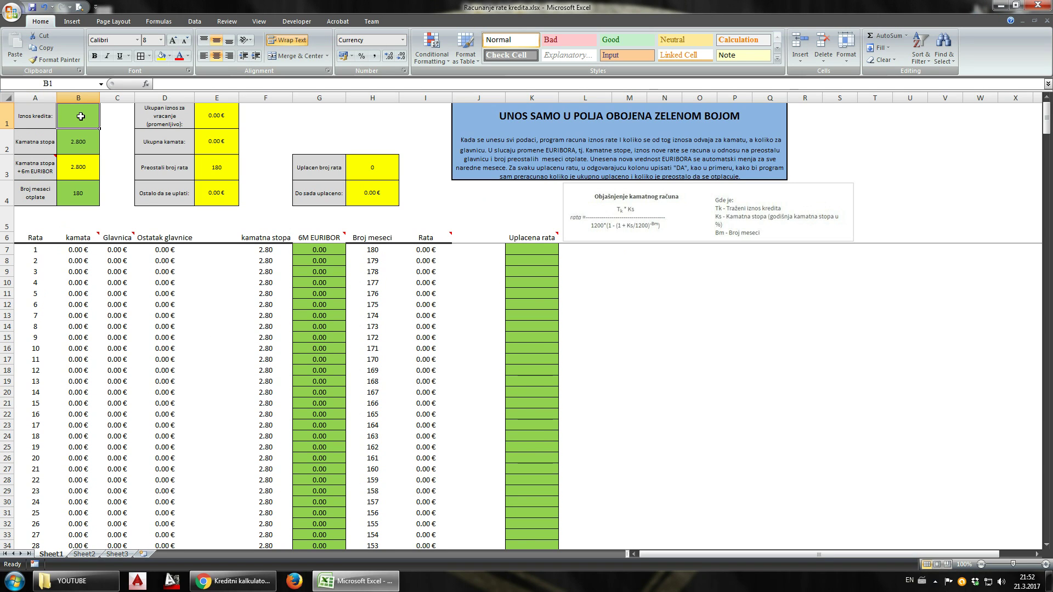
# Step: Enter 25 000 € as the loan amount, giving 170.25 € installments over 180 months
pyautogui.write('300')
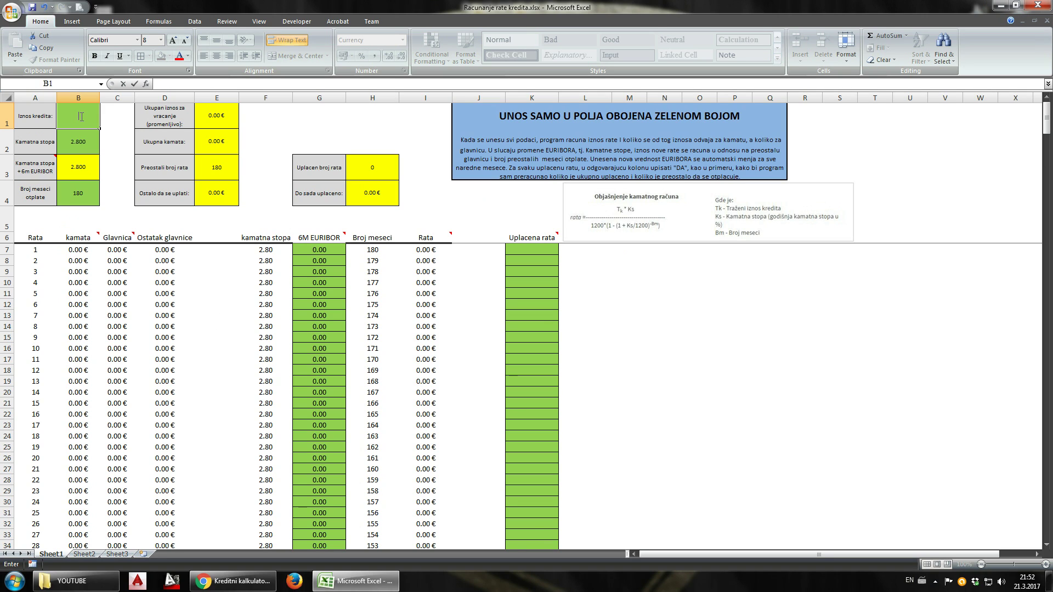
pyautogui.write('0')
pyautogui.click(77, 133)
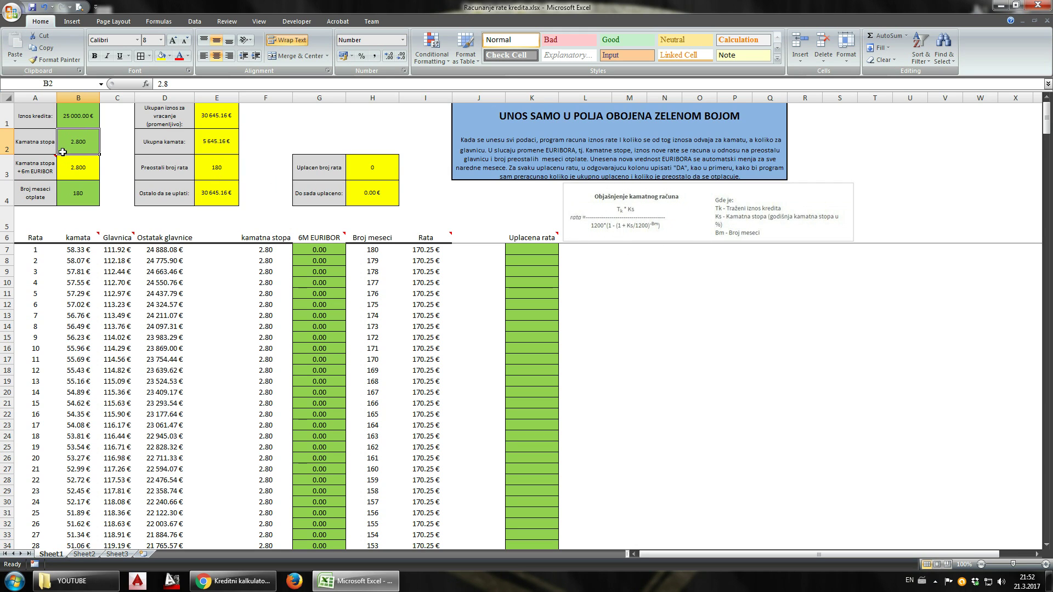
pyautogui.click(306, 254)
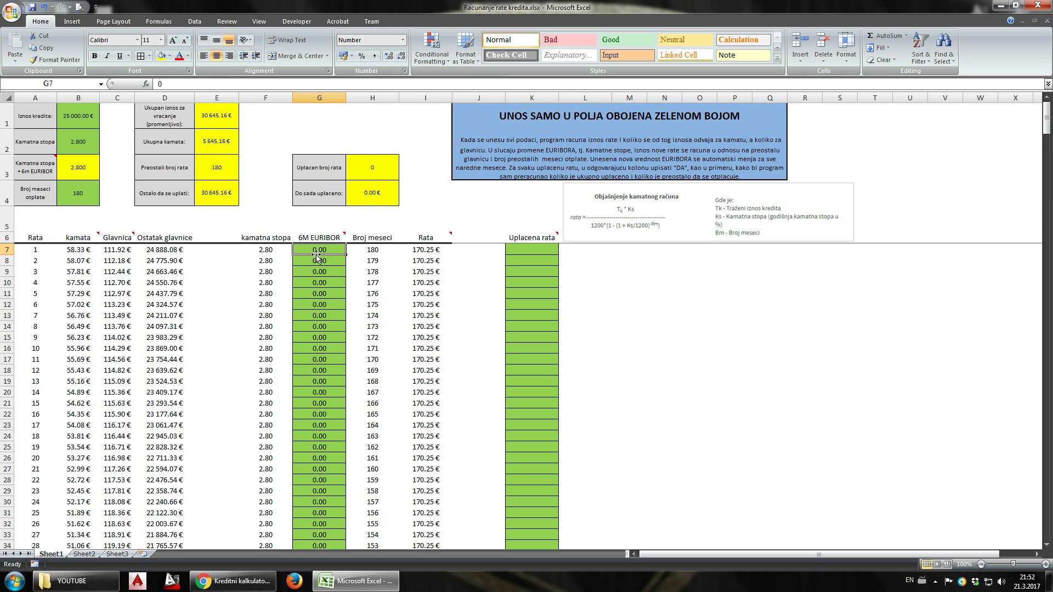
pyautogui.click(80, 195)
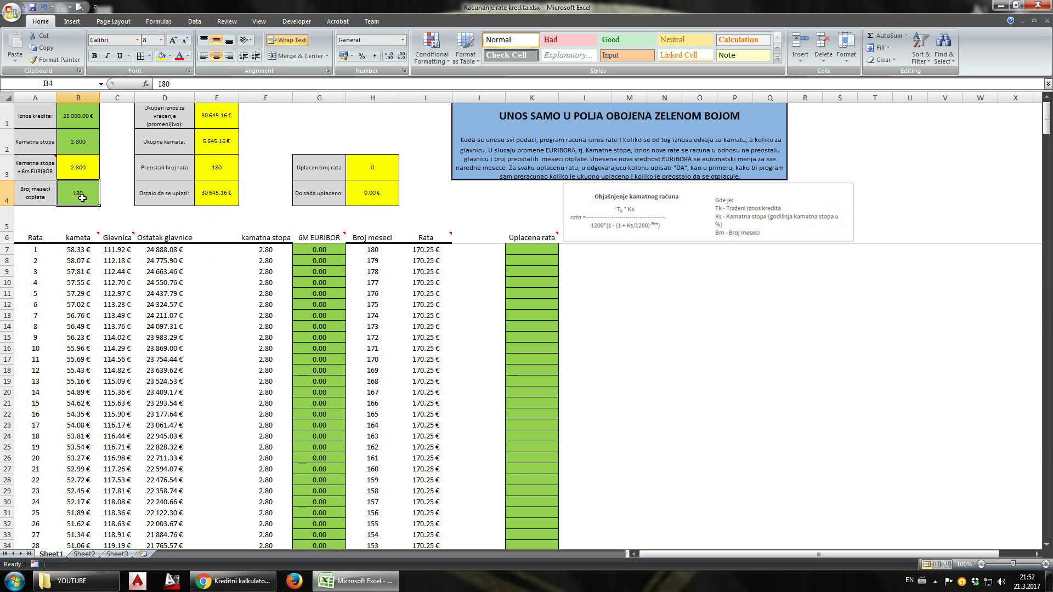
pyautogui.click(306, 254)
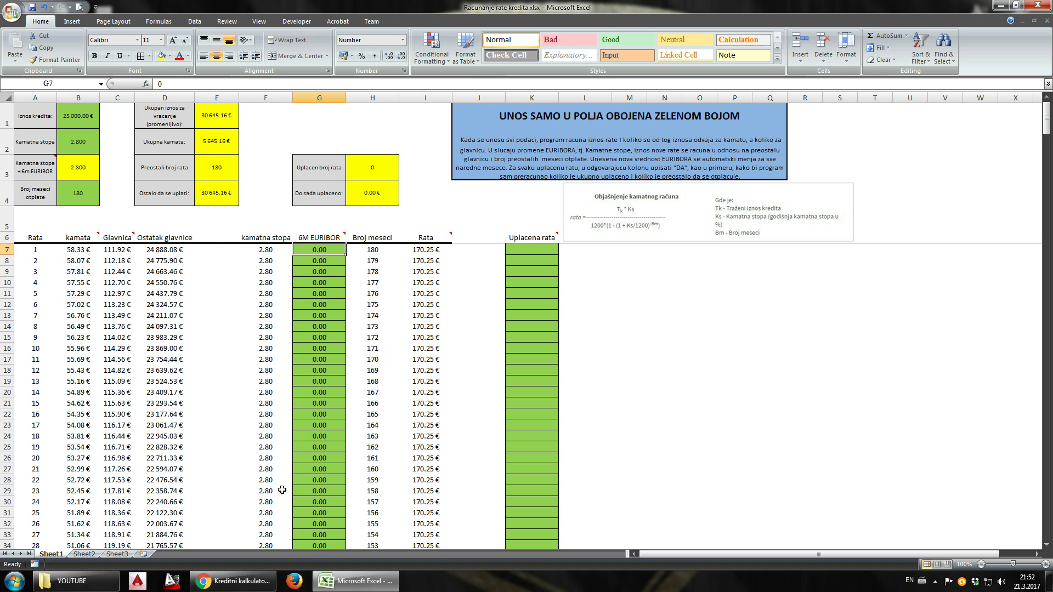
pyautogui.click(233, 581)
pyautogui.click(922, 22)
pyautogui.moveTo(926, 240); pyautogui.dragTo(917, 246)
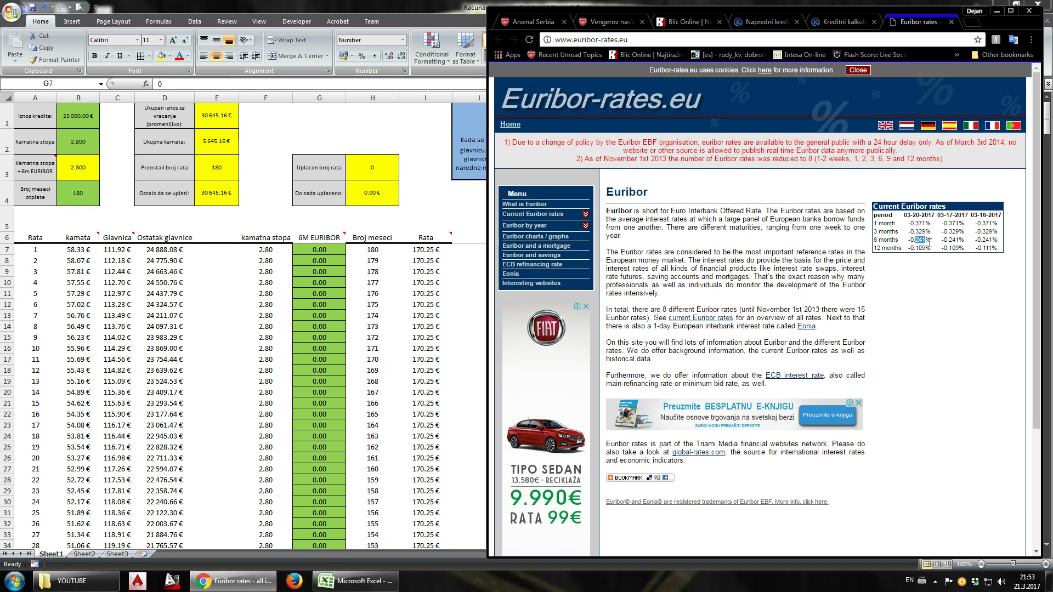
pyautogui.click(996, 11)
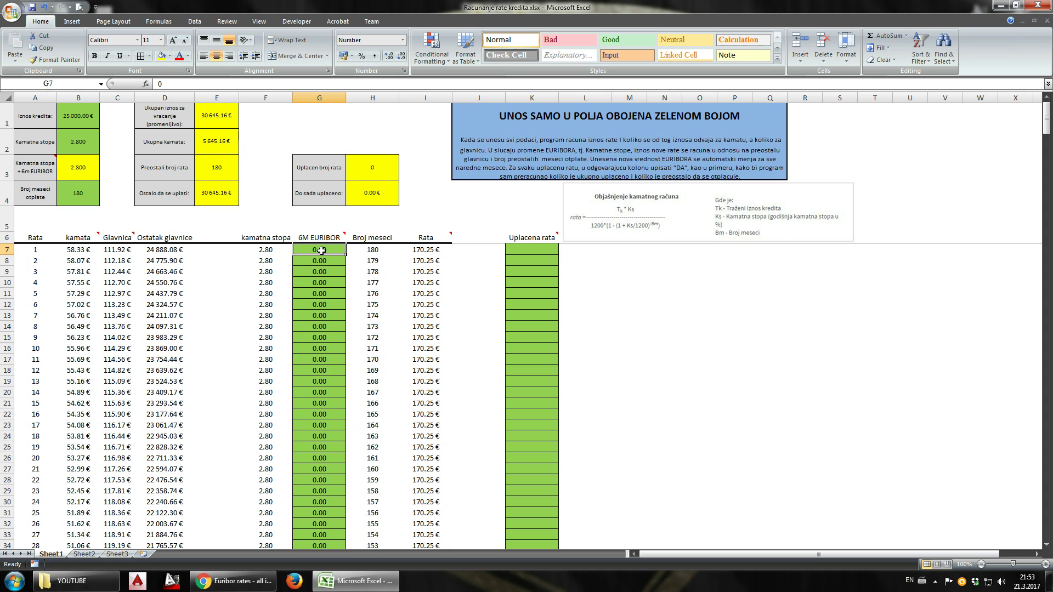
# Step: Set the 6M EURIBOR in G7 to -0.241 and the loan term in B4 to 240 months
pyautogui.write('-0.2')
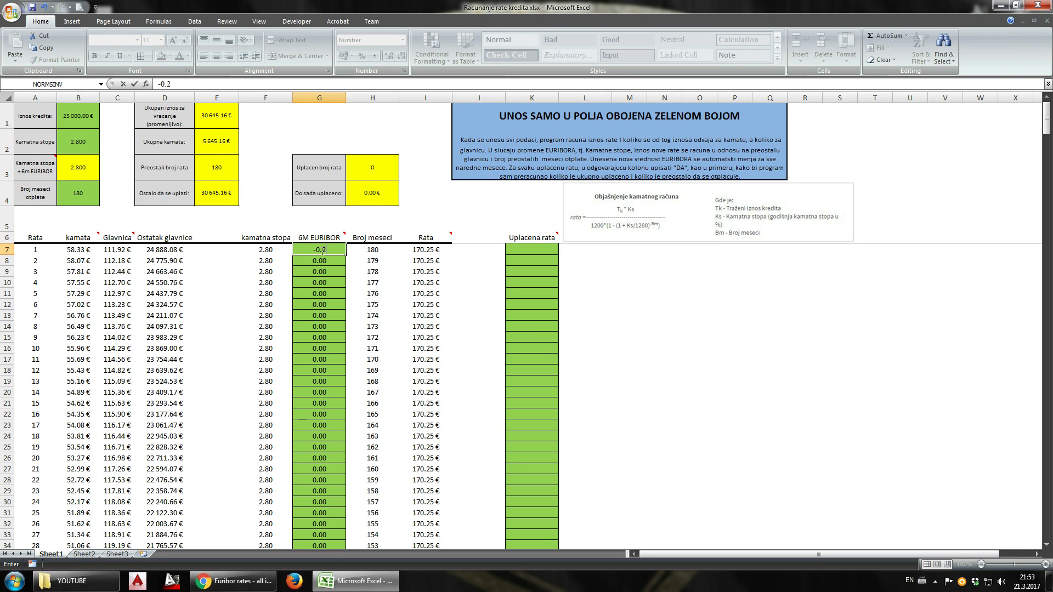
pyautogui.write('41')
pyautogui.click(319, 291)
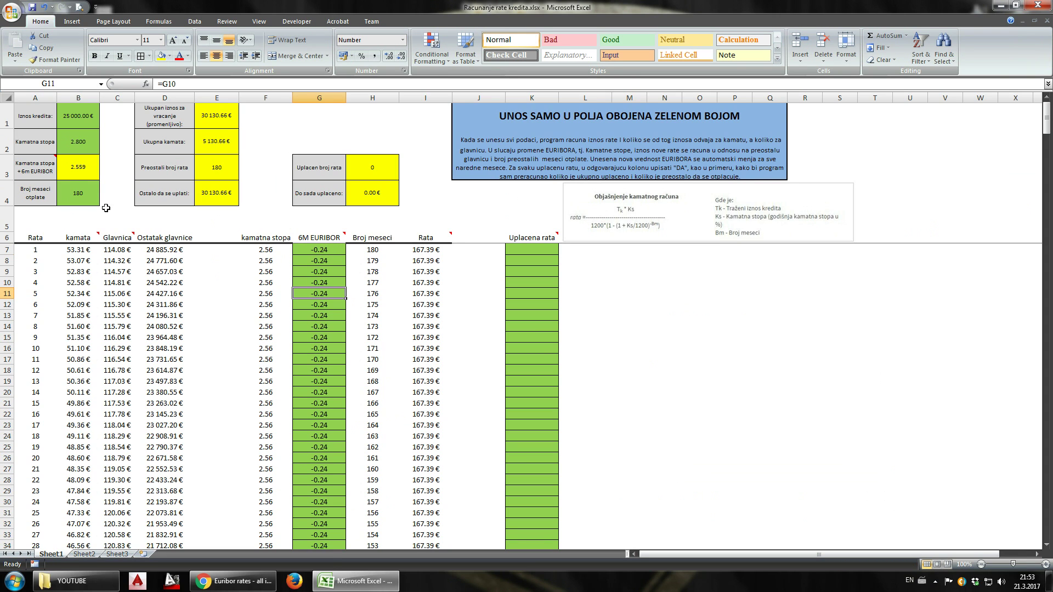
pyautogui.click(88, 197)
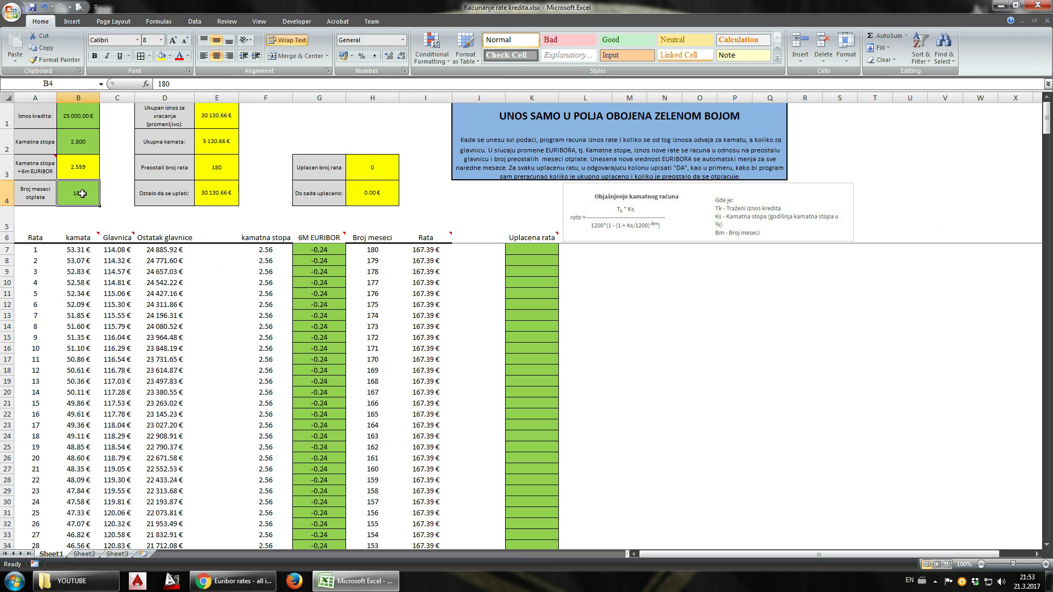
pyautogui.write('240')
pyautogui.press('Return')
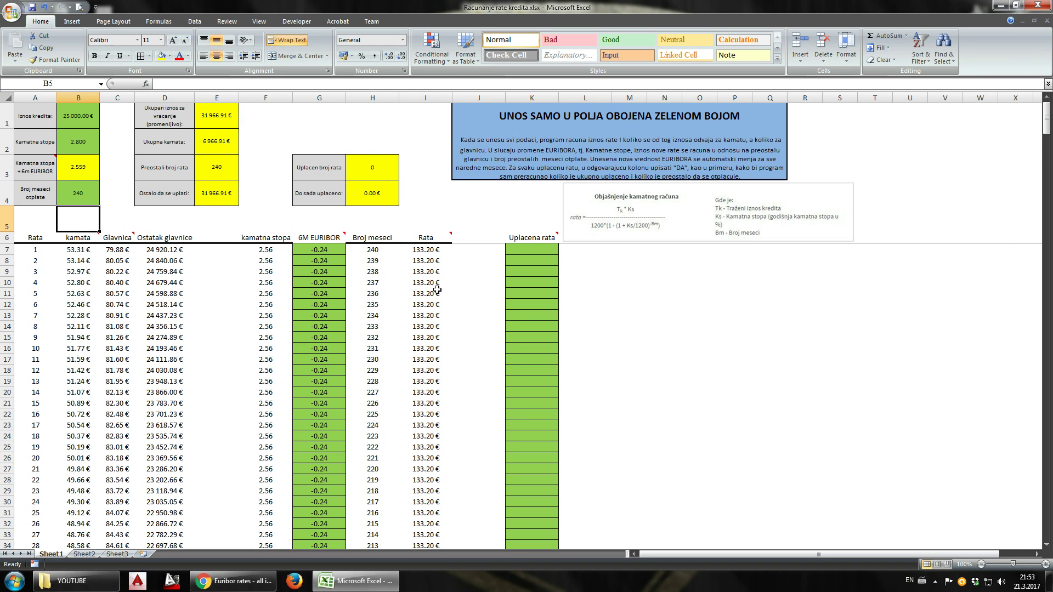
pyautogui.click(425, 250)
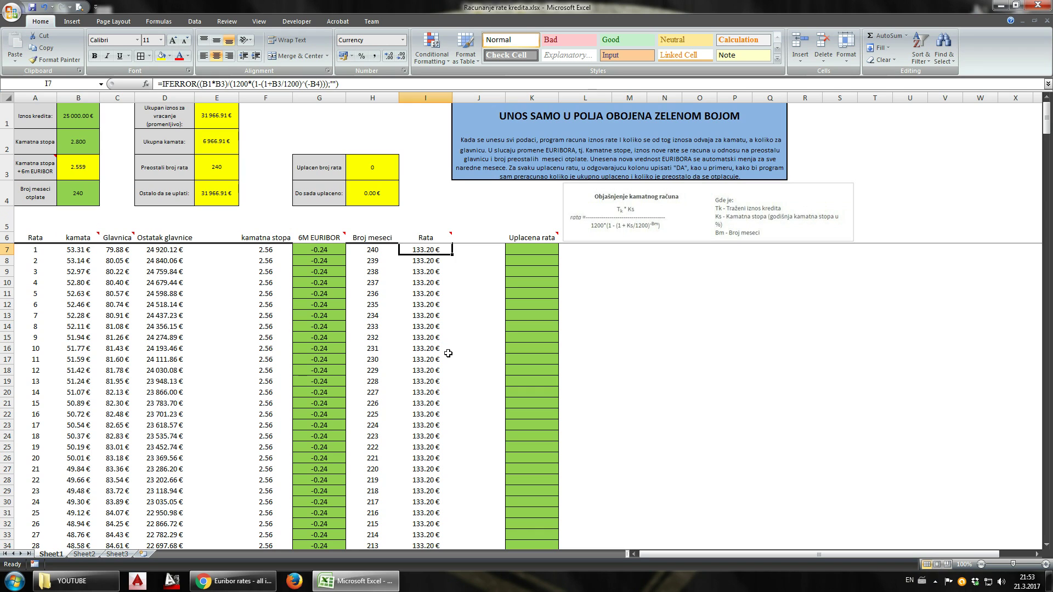
pyautogui.click(83, 249)
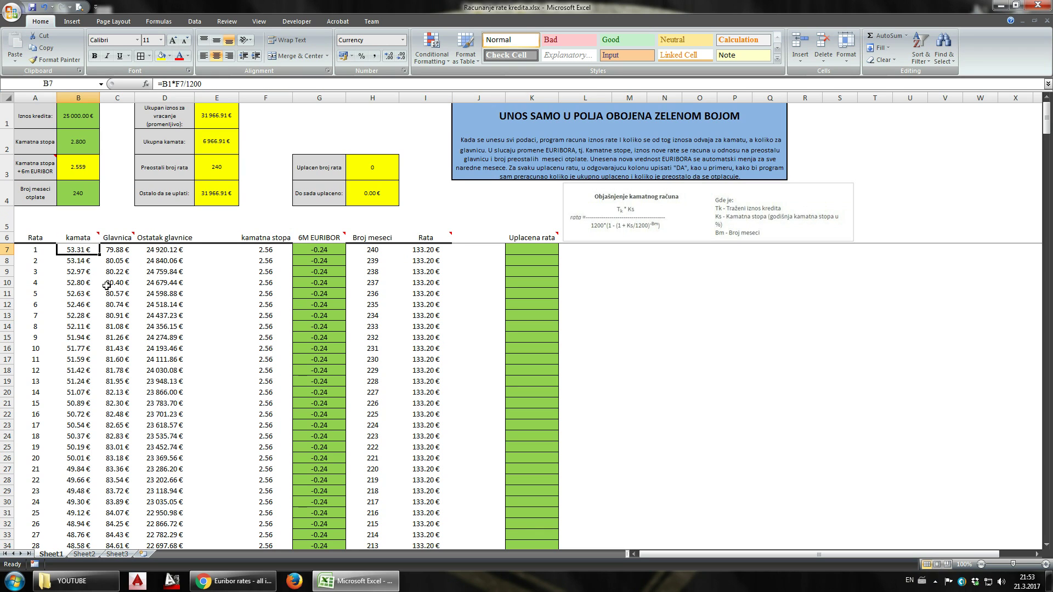
pyautogui.click(115, 254)
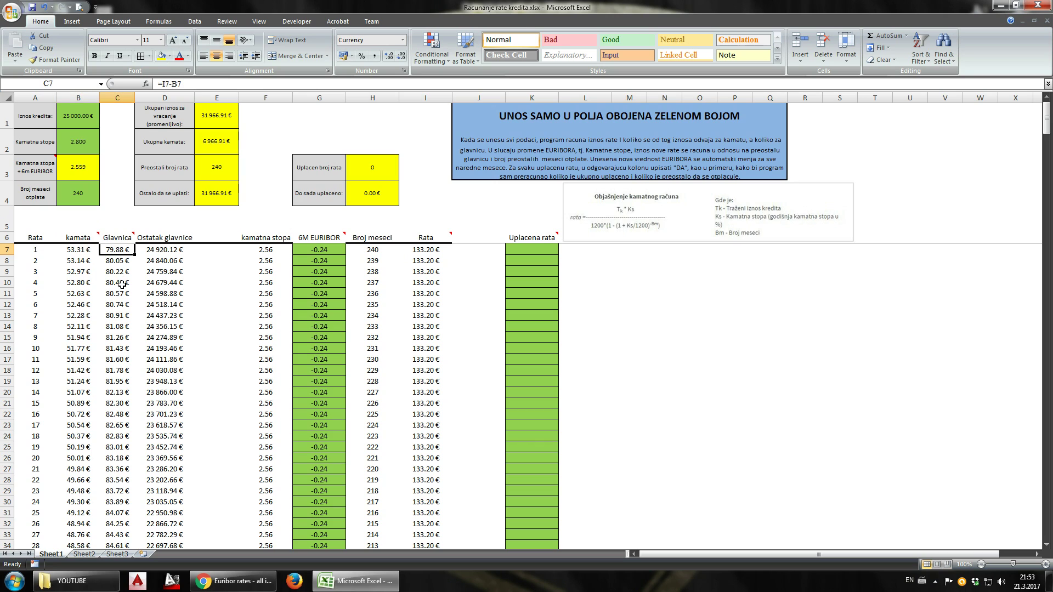
pyautogui.click(156, 253)
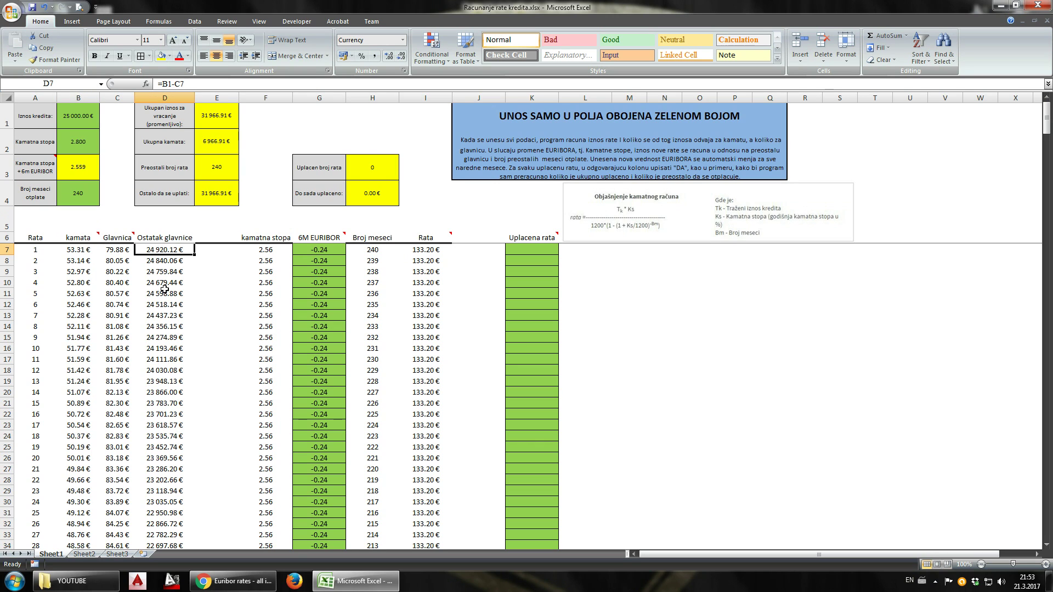
pyautogui.click(86, 267)
pyautogui.click(120, 263)
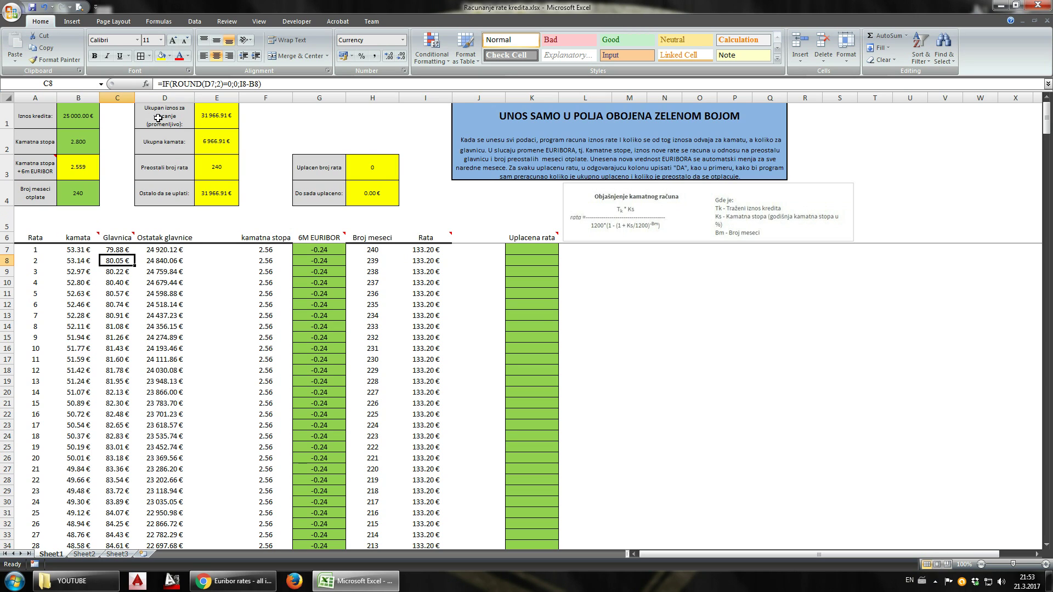
pyautogui.click(217, 120)
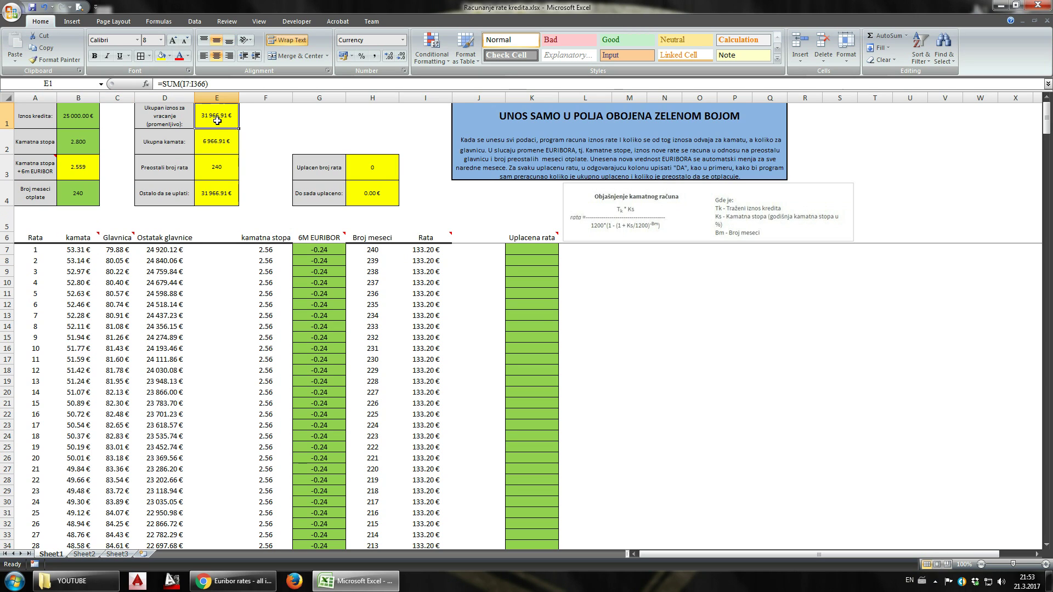
pyautogui.click(78, 118)
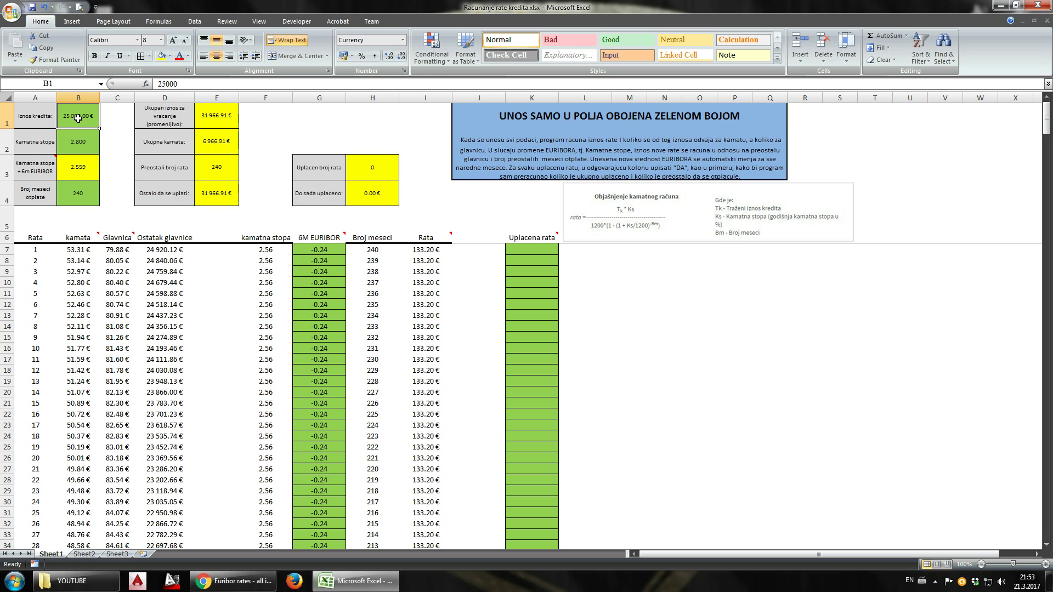
pyautogui.click(219, 114)
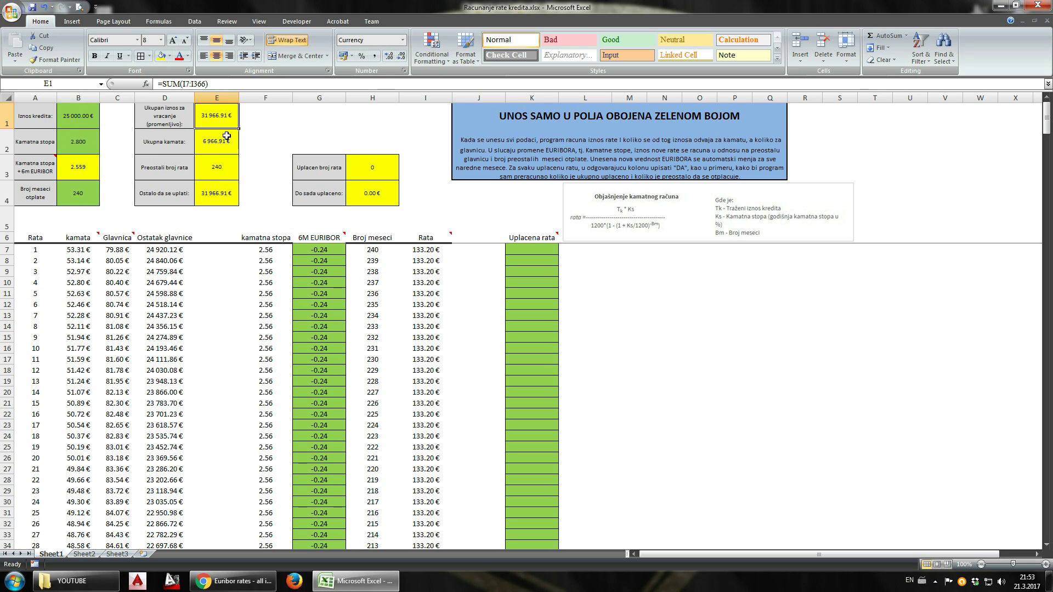
pyautogui.click(218, 173)
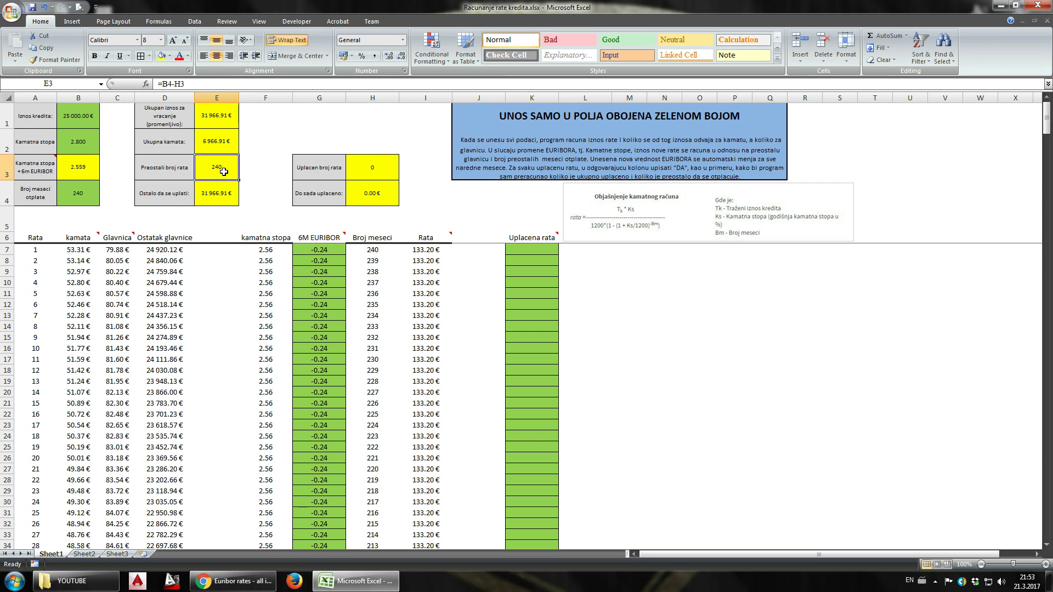
pyautogui.click(224, 203)
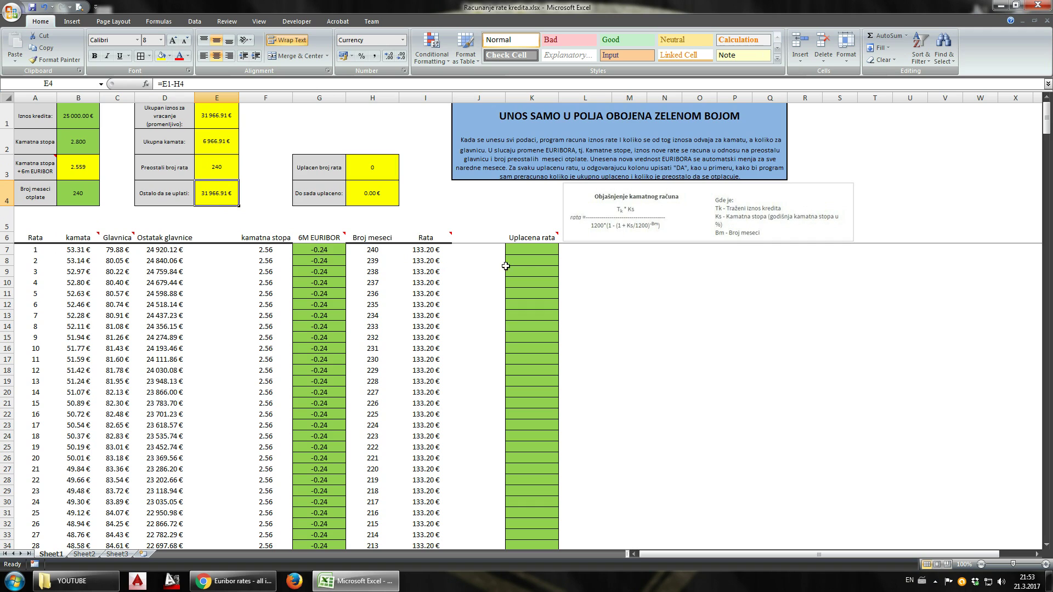
pyautogui.click(528, 251)
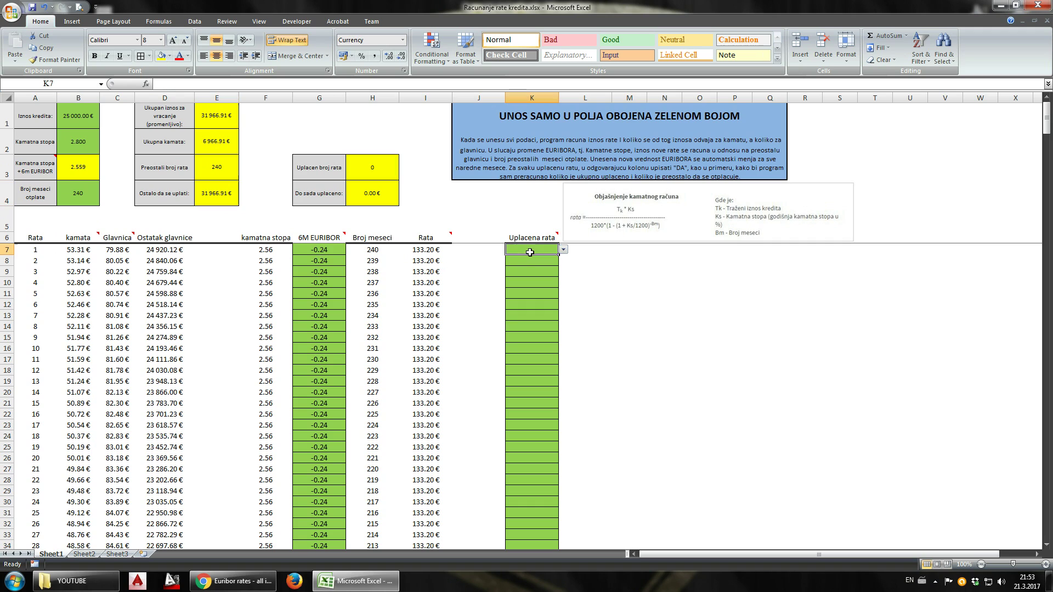
# Step: Mark installments 1 and 2 as paid by choosing DA in K7 and K8
pyautogui.click(564, 252)
pyautogui.click(543, 259)
pyautogui.click(546, 261)
pyautogui.click(564, 260)
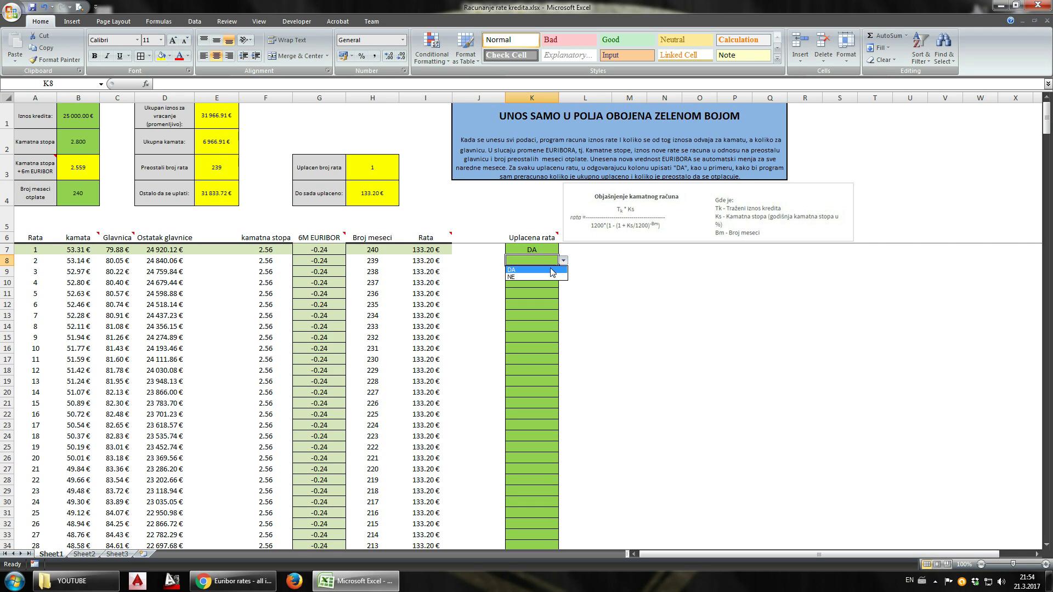
pyautogui.click(552, 271)
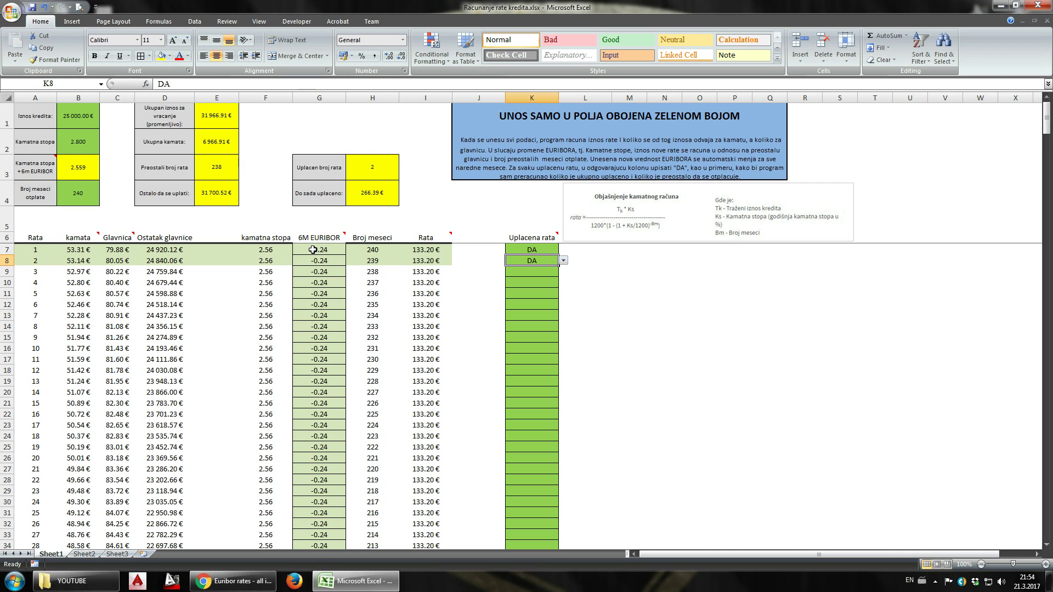
pyautogui.moveTo(312, 250); pyautogui.dragTo(315, 273)
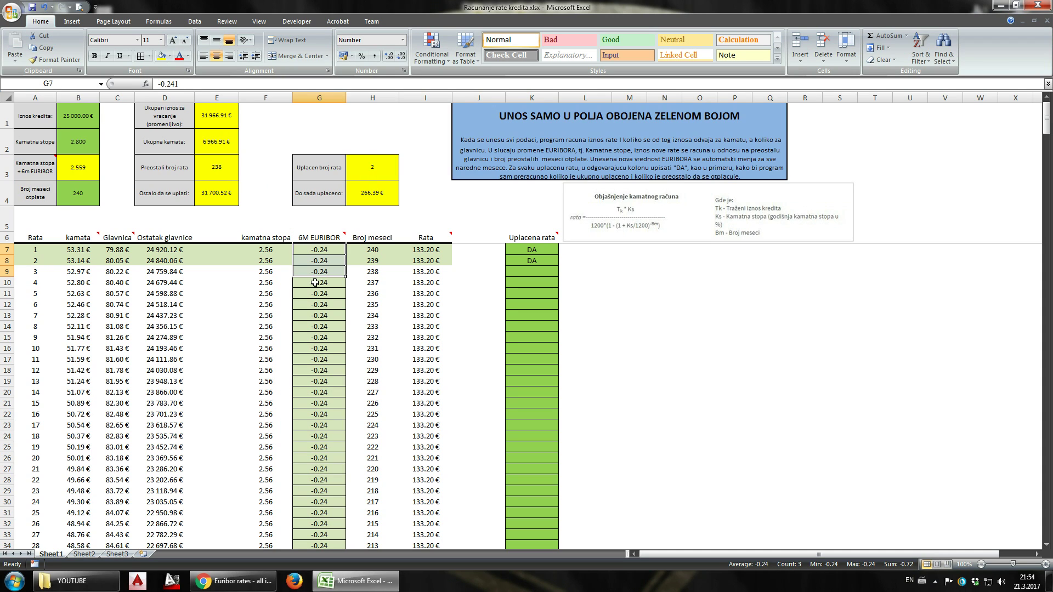
# Step: Enter -0.15 as the 6M EURIBOR for installment 7 in G13
pyautogui.moveTo(315, 283); pyautogui.dragTo(315, 305)
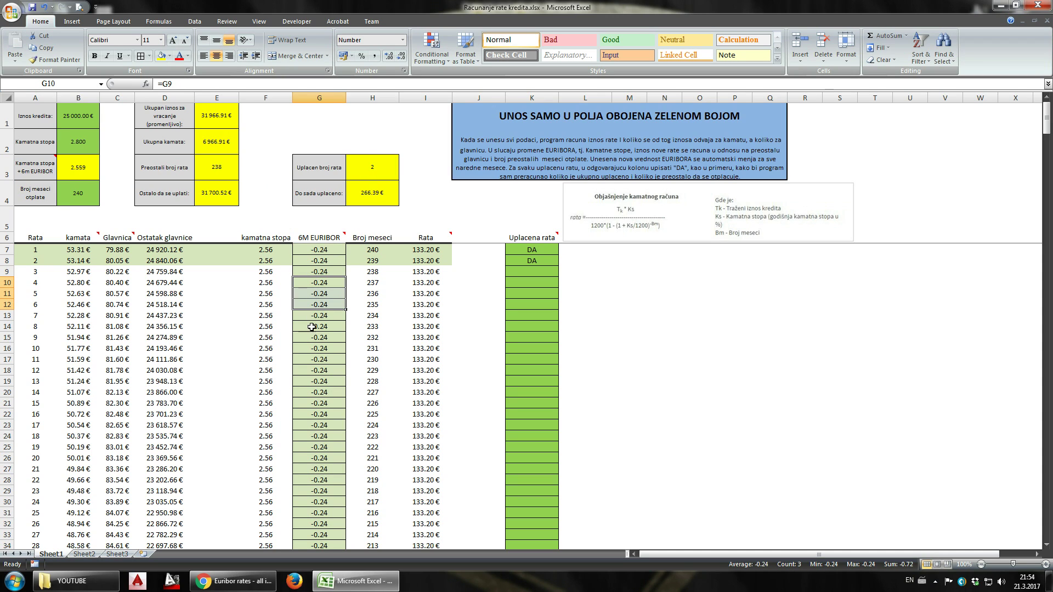
pyautogui.click(311, 317)
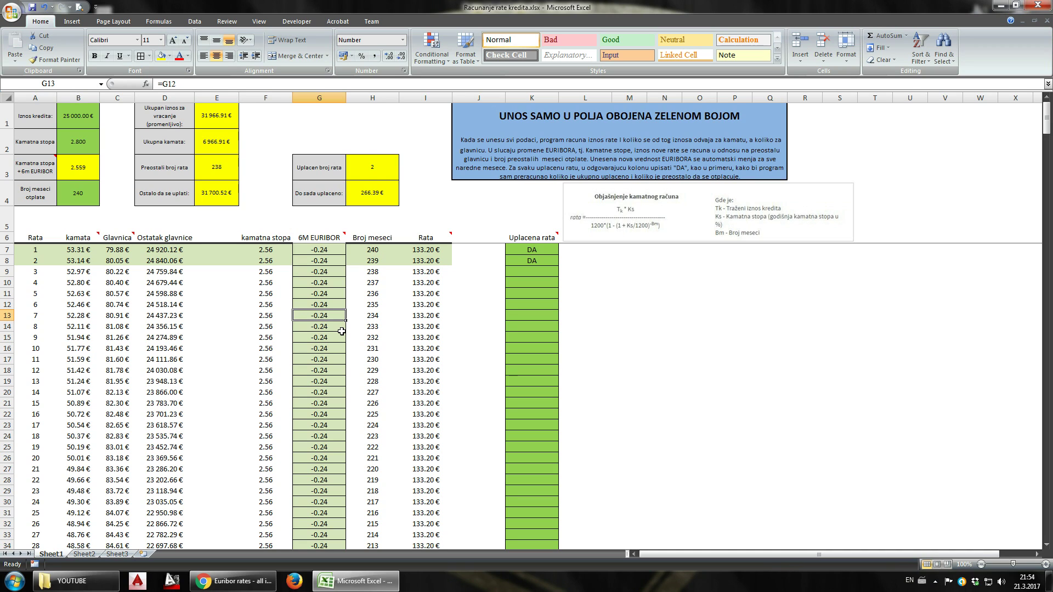
pyautogui.write('-0.')
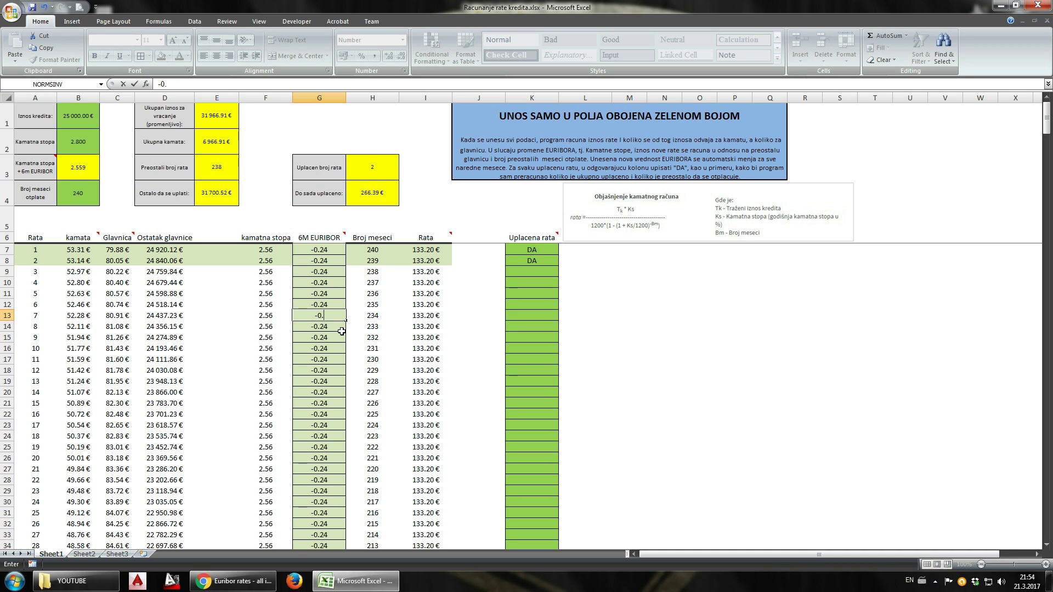
pyautogui.write('15')
pyautogui.press('Return')
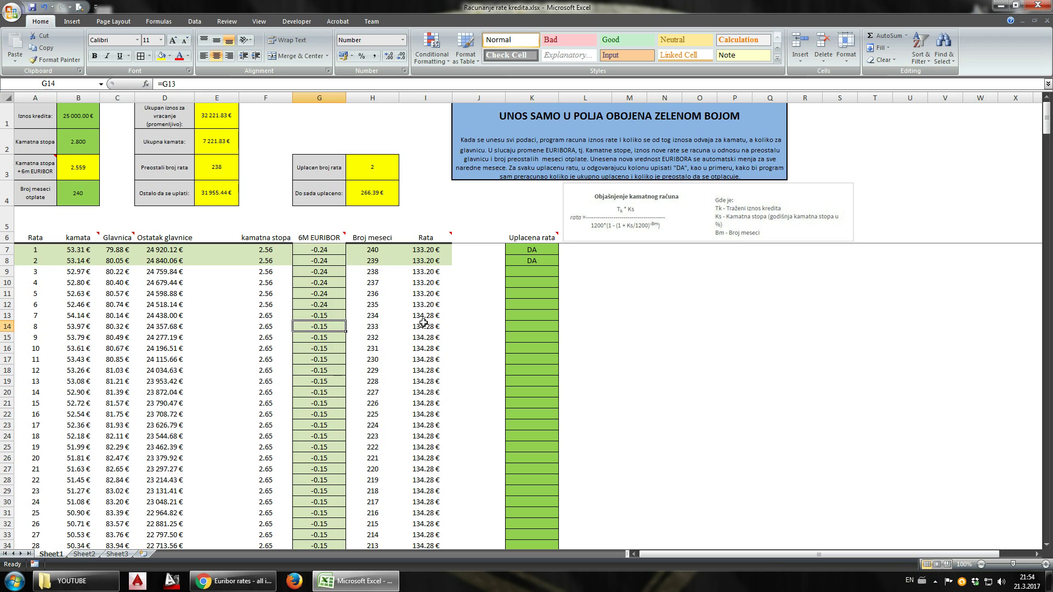
pyautogui.click(423, 319)
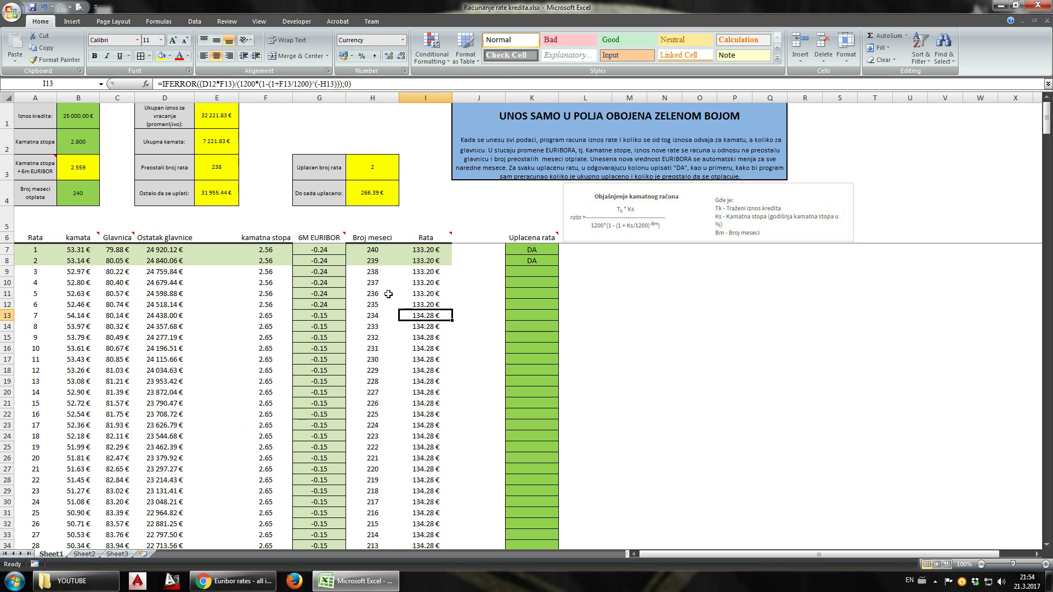
pyautogui.click(356, 85)
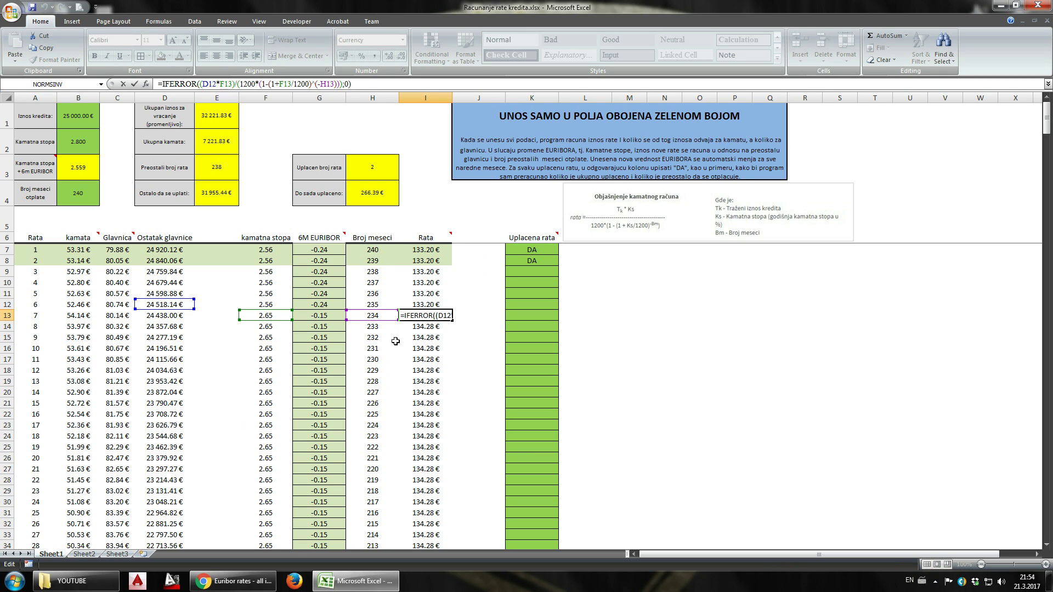
pyautogui.press('Escape')
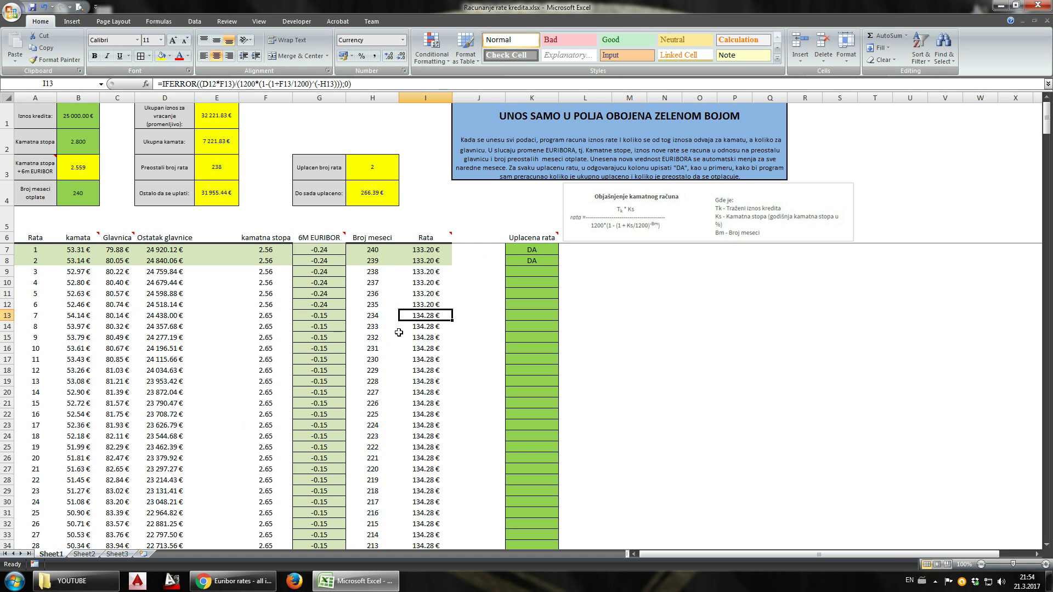
pyautogui.click(72, 316)
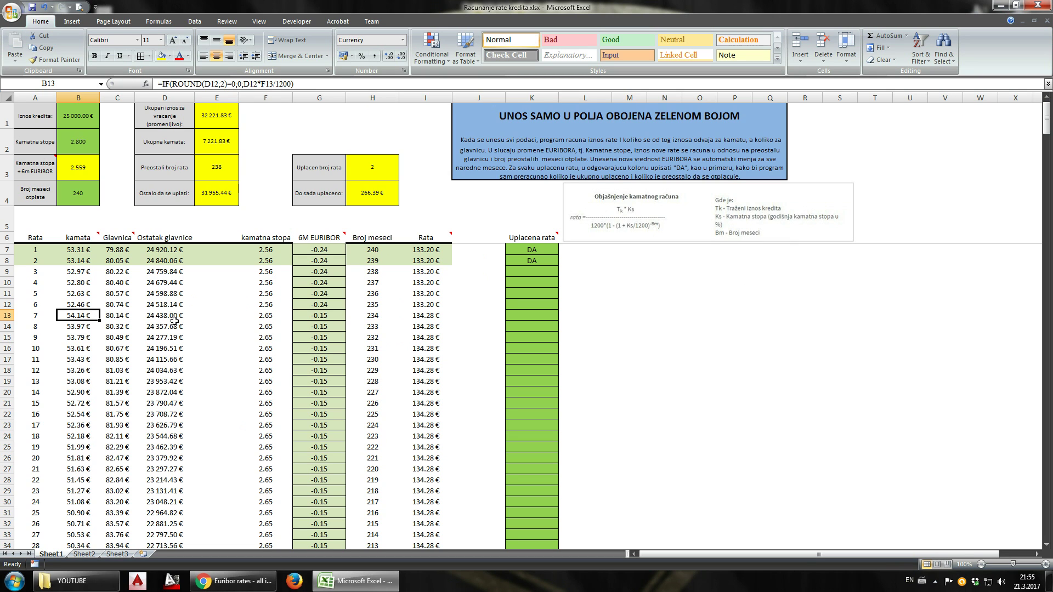
pyautogui.scroll(-13, 180, 354)
pyautogui.scroll(13, 181, 354)
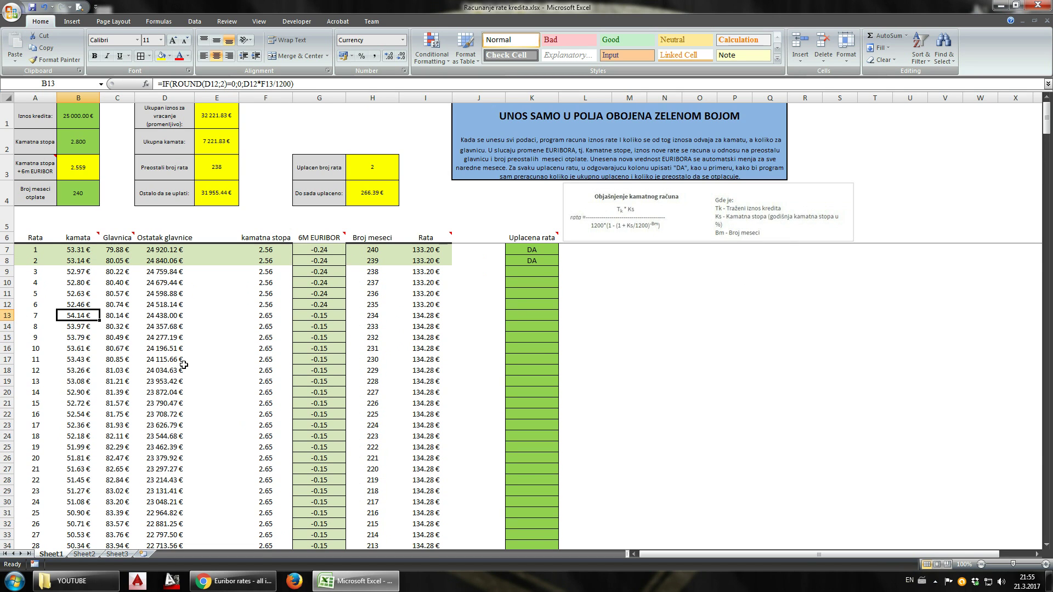
# Step: Mark installments 3, 4 and 5 as paid with DA, then select paid marks K7:K11
pyautogui.click(535, 272)
pyautogui.click(563, 273)
pyautogui.click(541, 281)
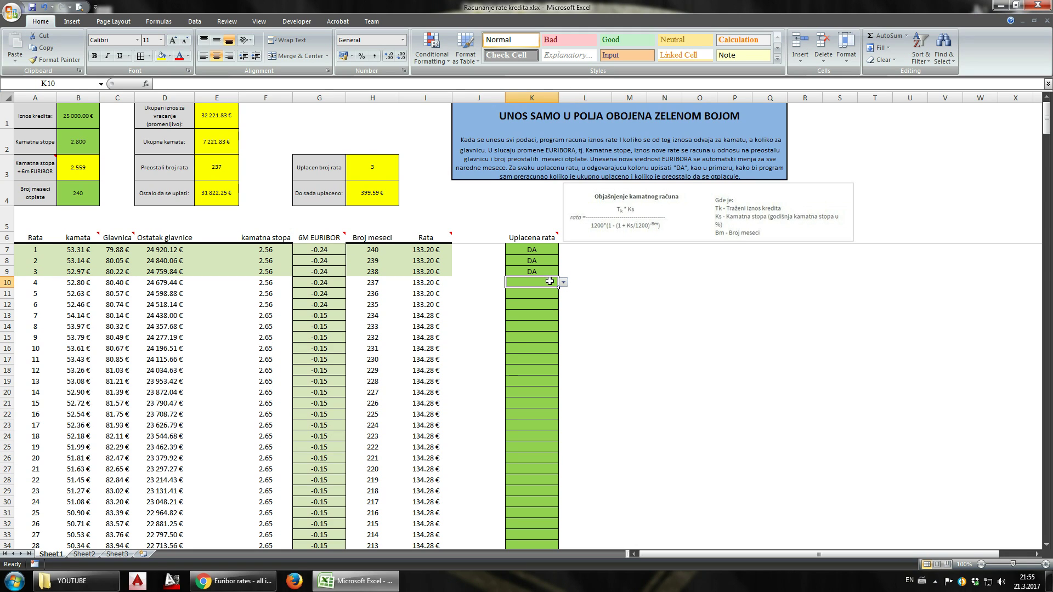
pyautogui.click(548, 282)
pyautogui.click(563, 282)
pyautogui.click(564, 293)
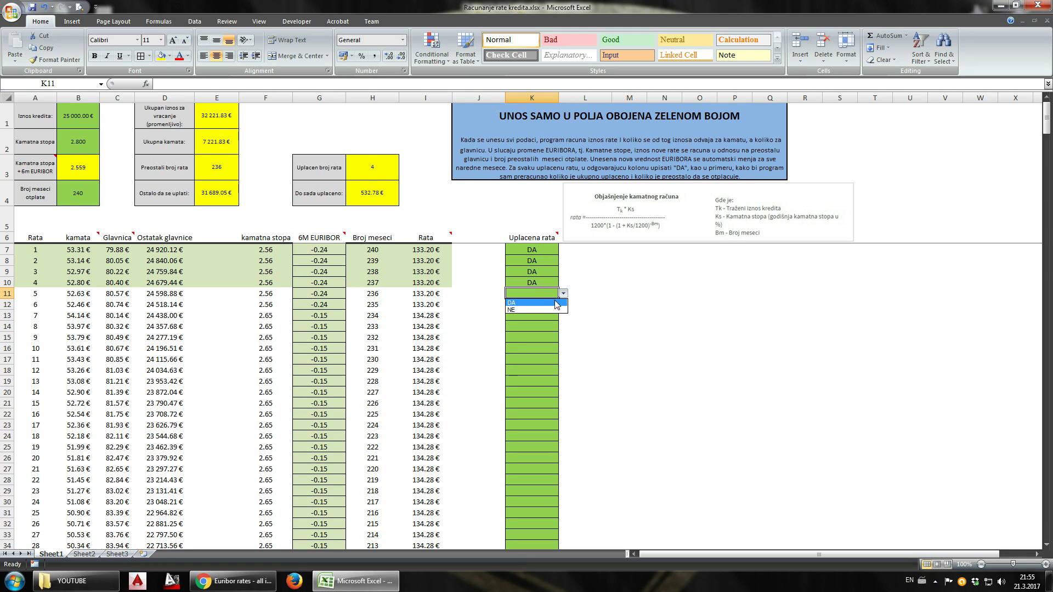
pyautogui.click(538, 302)
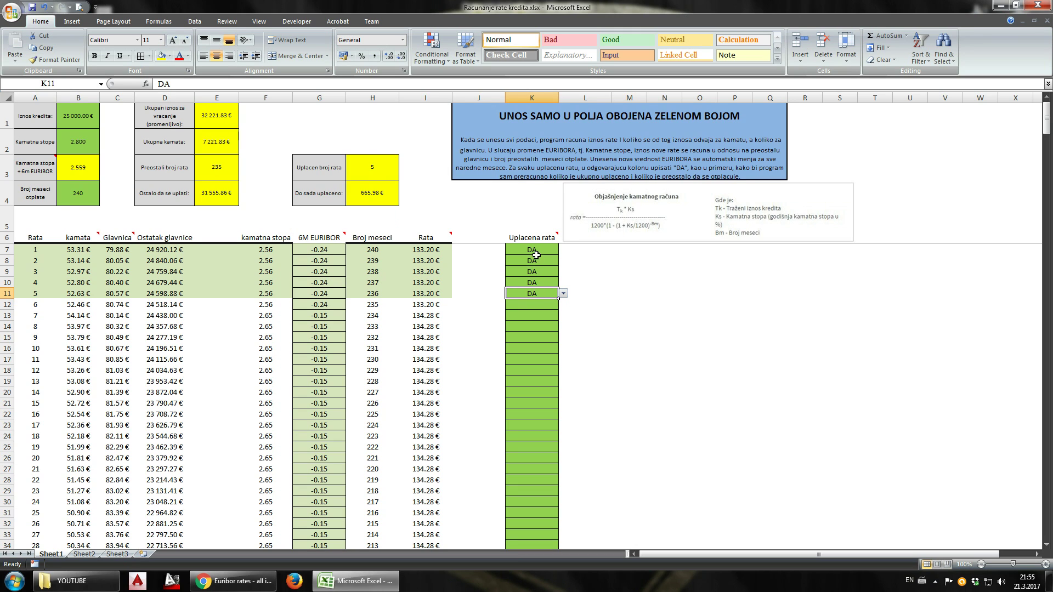
pyautogui.moveTo(535, 253); pyautogui.dragTo(534, 292)
# Step: Clear the K7:K11 paid marks and fill -0.24 down the whole 6M EURIBOR column
pyautogui.press('Delete')
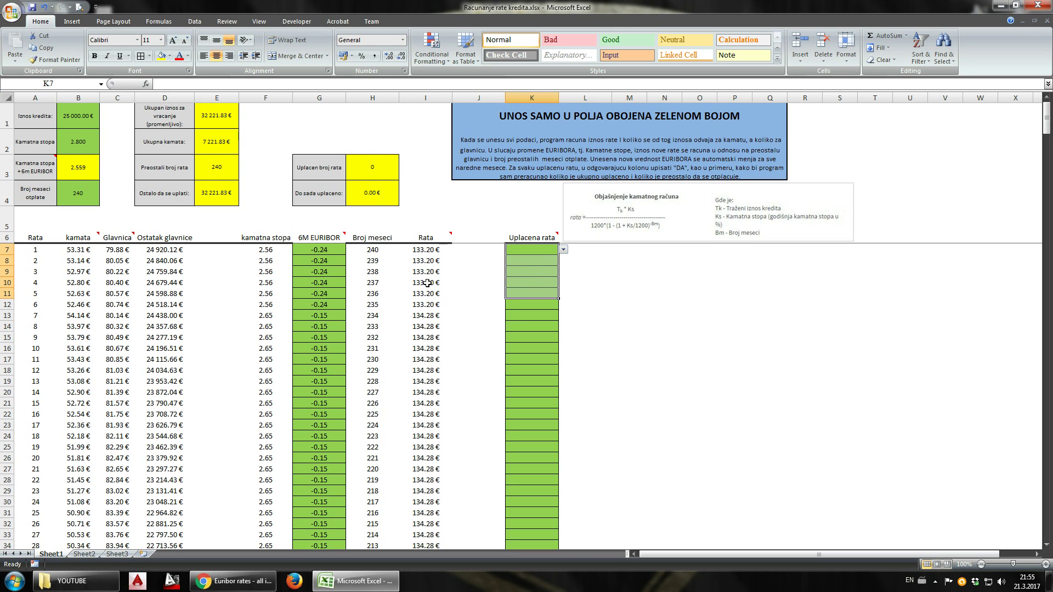
pyautogui.click(310, 251)
pyautogui.doubleClick(346, 255)
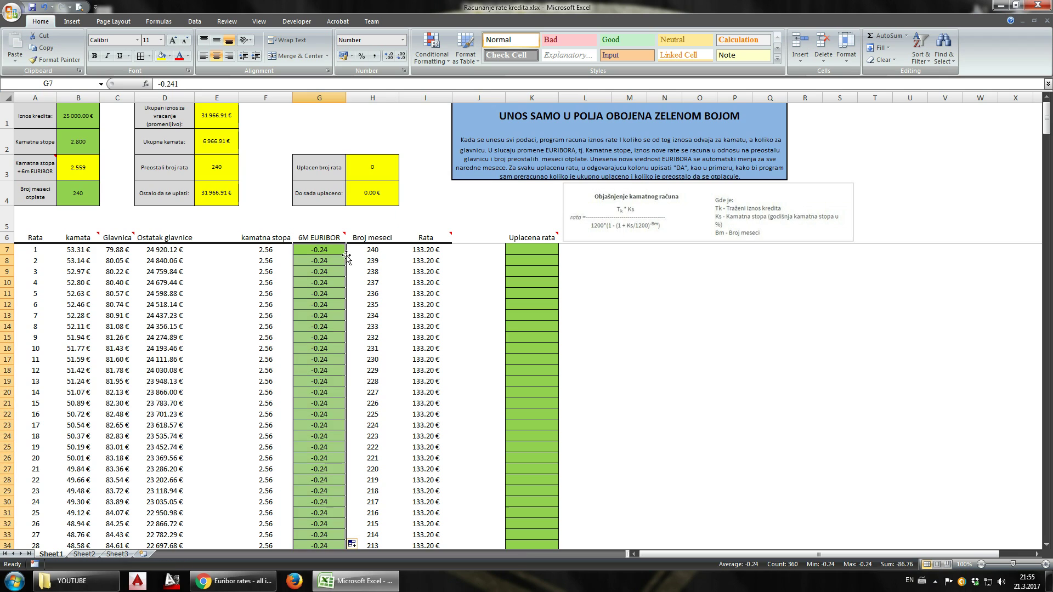
pyautogui.click(723, 346)
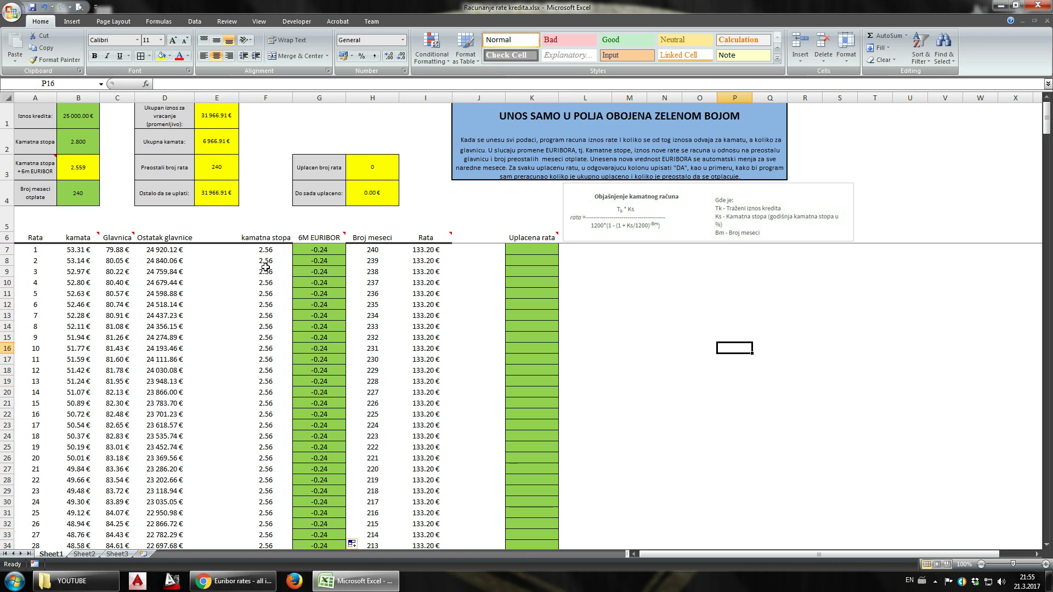
pyautogui.click(81, 191)
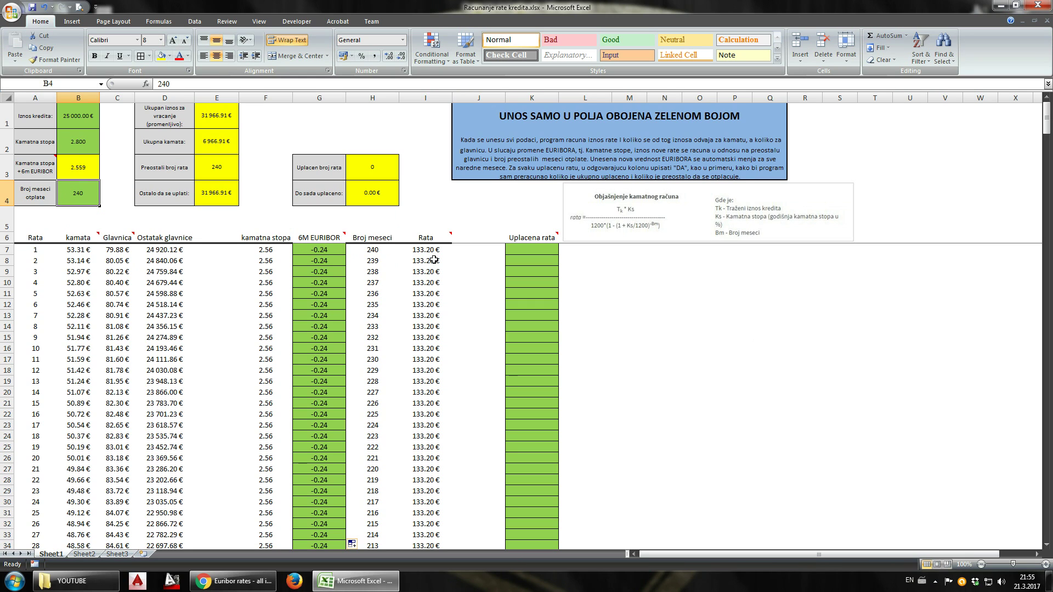
pyautogui.write('180')
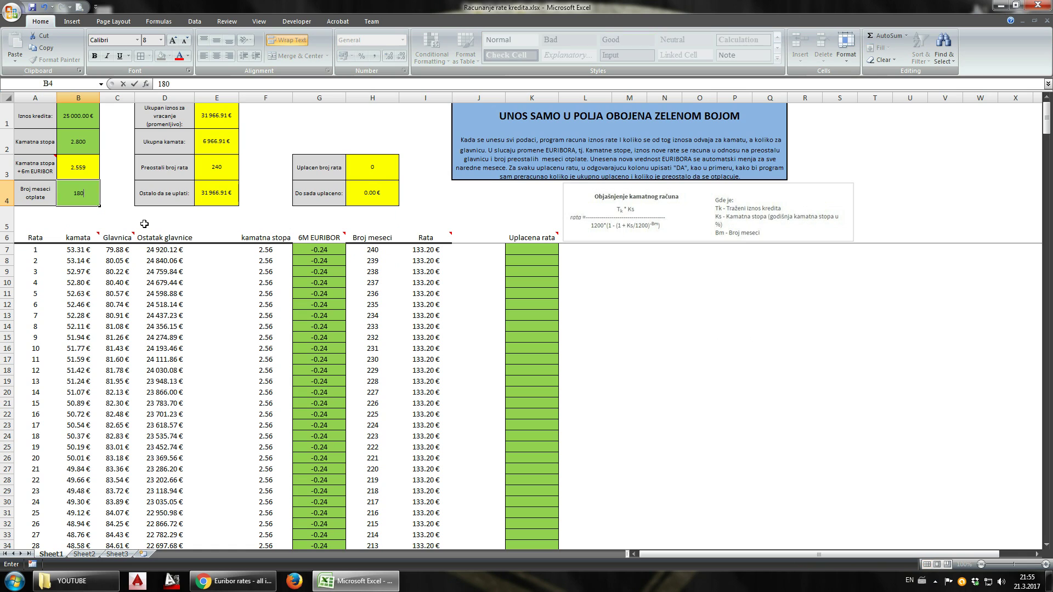
pyautogui.press('Return')
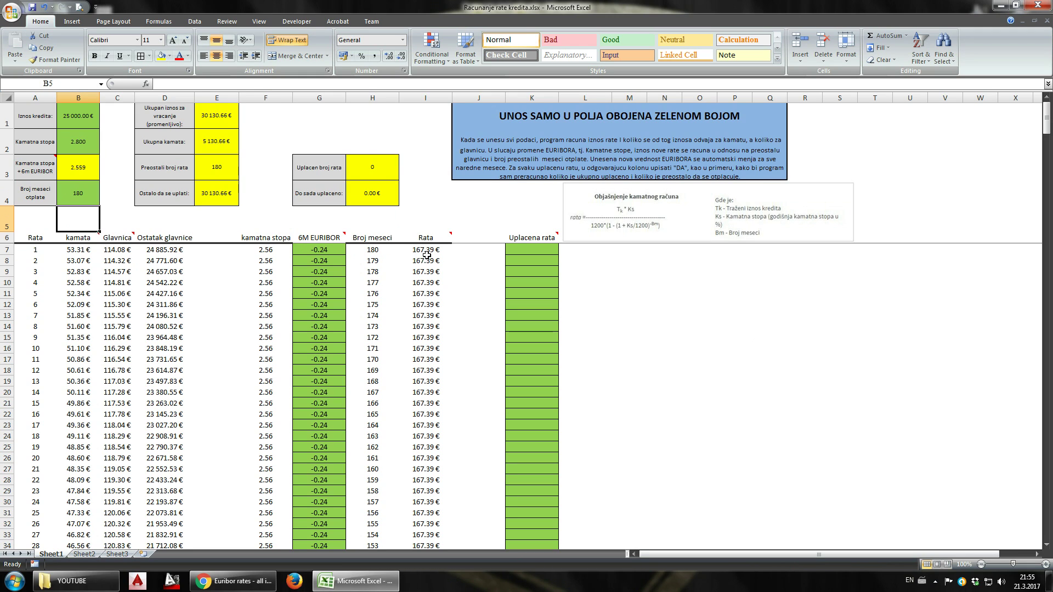
pyautogui.click(426, 251)
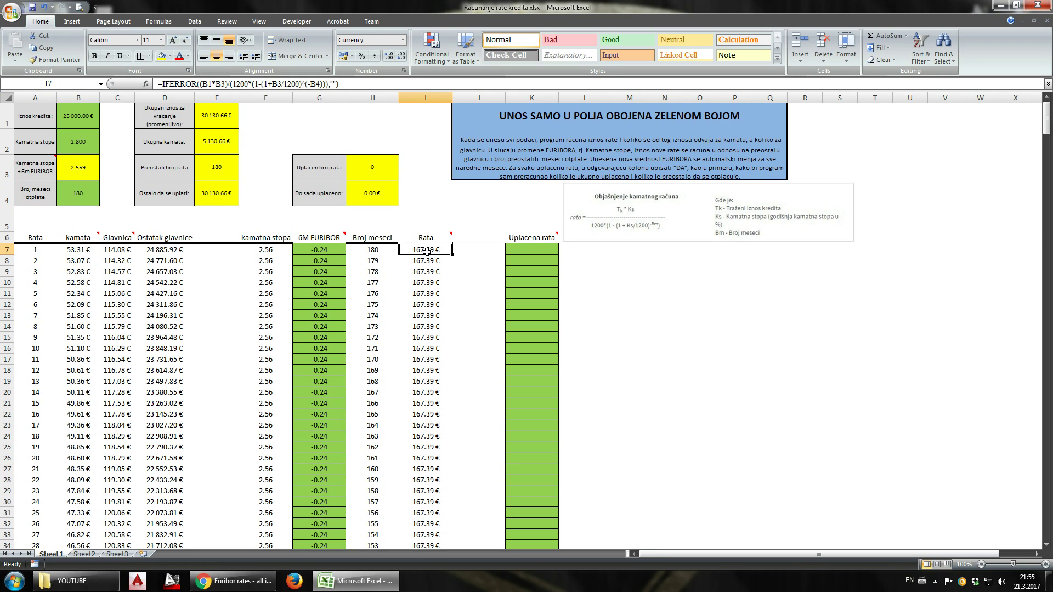
pyautogui.click(216, 112)
pyautogui.click(86, 116)
pyautogui.click(205, 120)
pyautogui.click(90, 124)
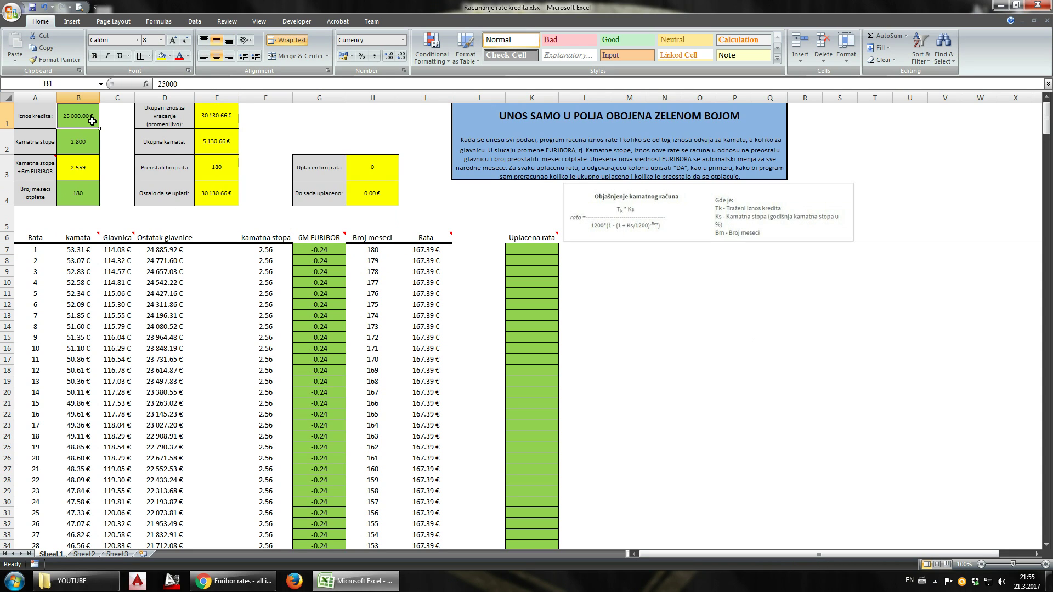
pyautogui.click(206, 123)
pyautogui.click(85, 196)
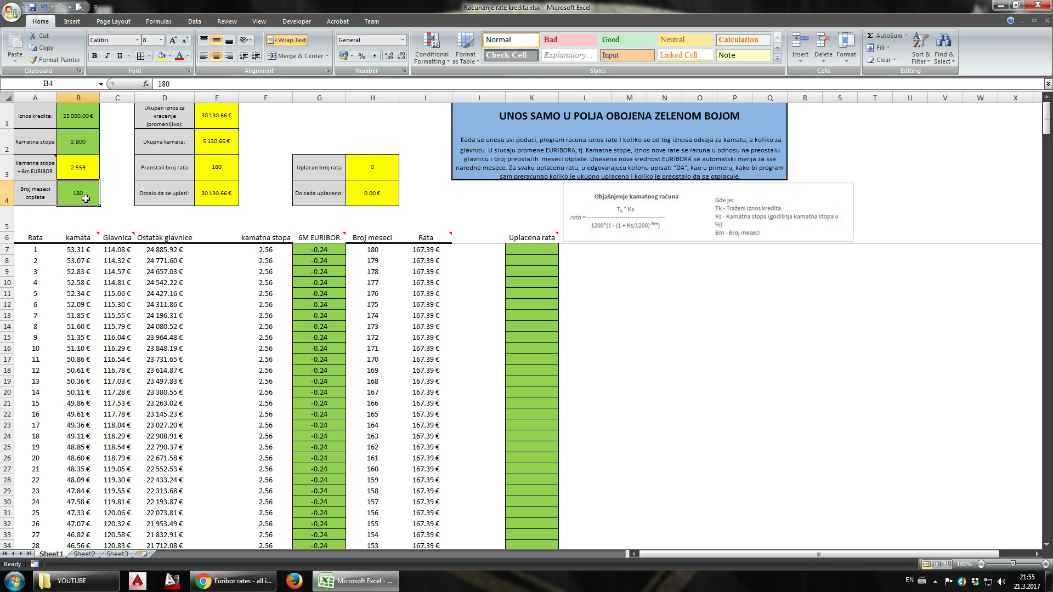
pyautogui.write('240')
pyautogui.press('Return')
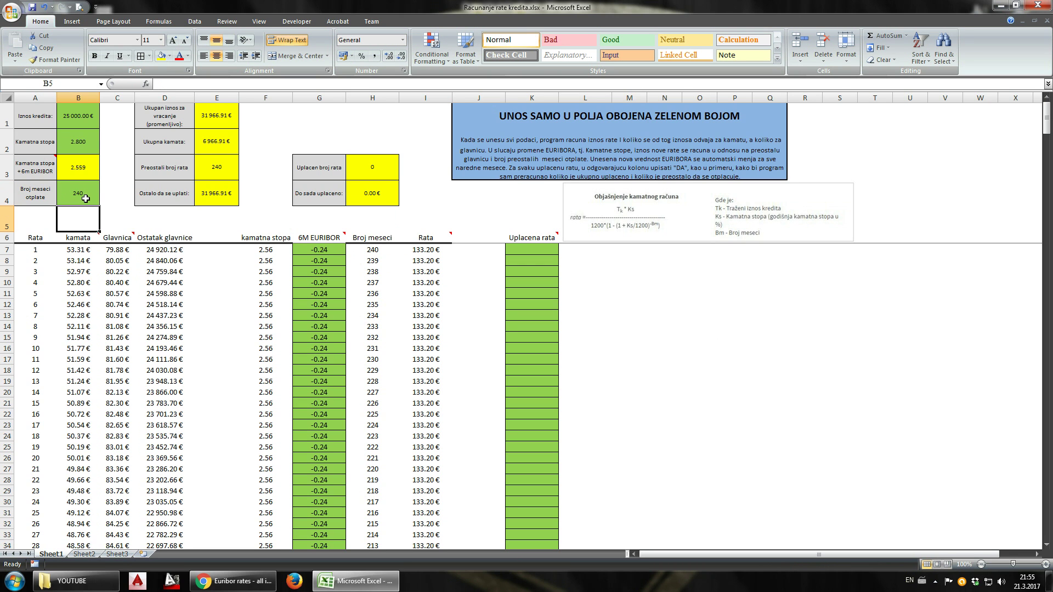
pyautogui.click(85, 198)
# Step: Scroll to the end of the schedule to check the final installment, row 240
pyautogui.scroll(-10, 118, 215)
pyautogui.scroll(-12, 158, 310)
pyautogui.scroll(-11, 167, 341)
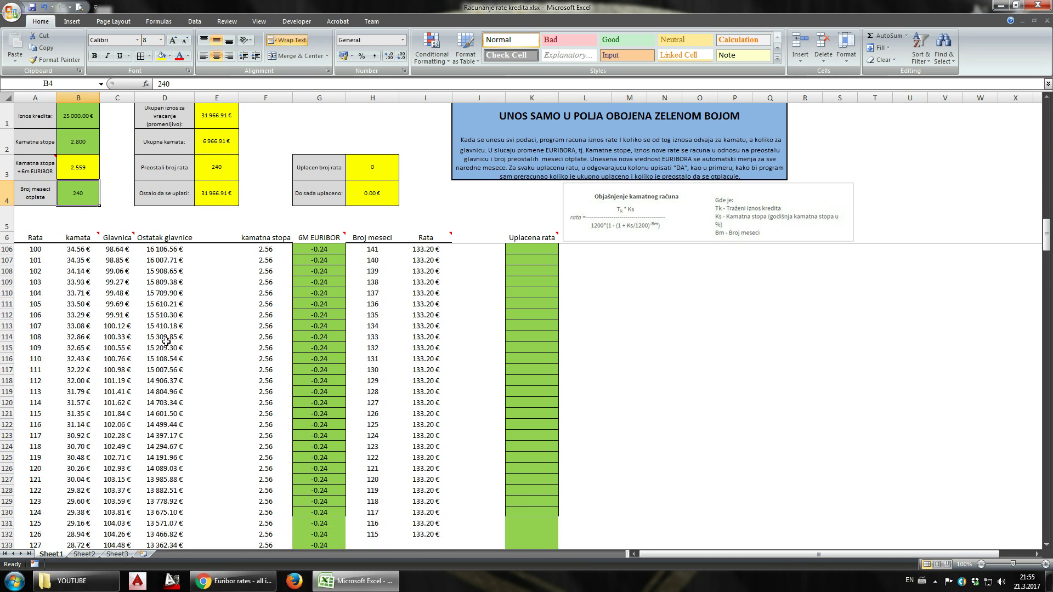
pyautogui.scroll(-12, 166, 342)
pyautogui.scroll(-12, 166, 343)
pyautogui.scroll(-10, 167, 349)
pyautogui.scroll(-11, 166, 350)
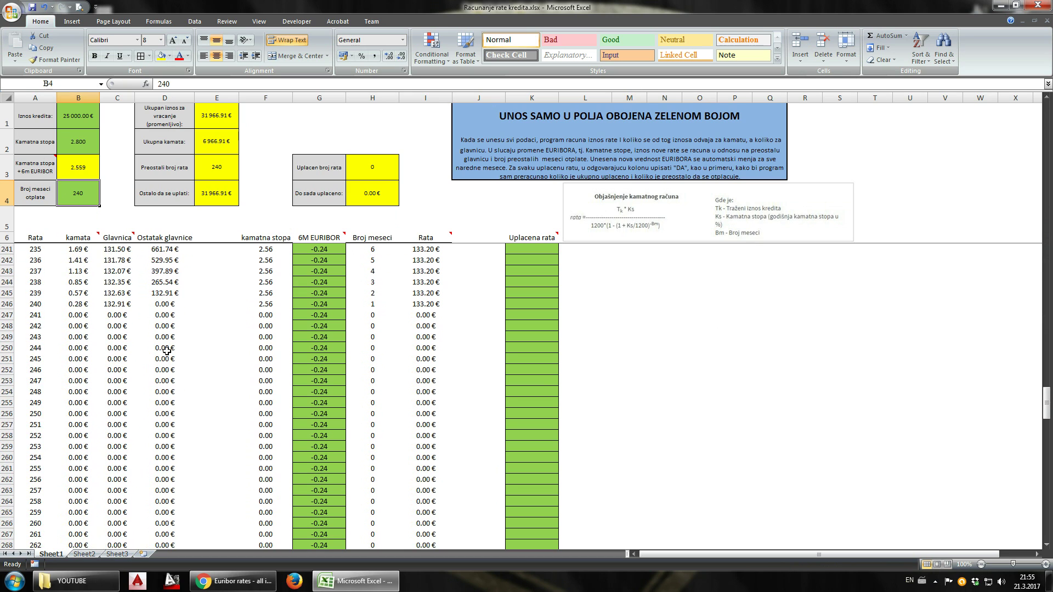
pyautogui.scroll(-8, 166, 350)
pyautogui.scroll(9, 149, 369)
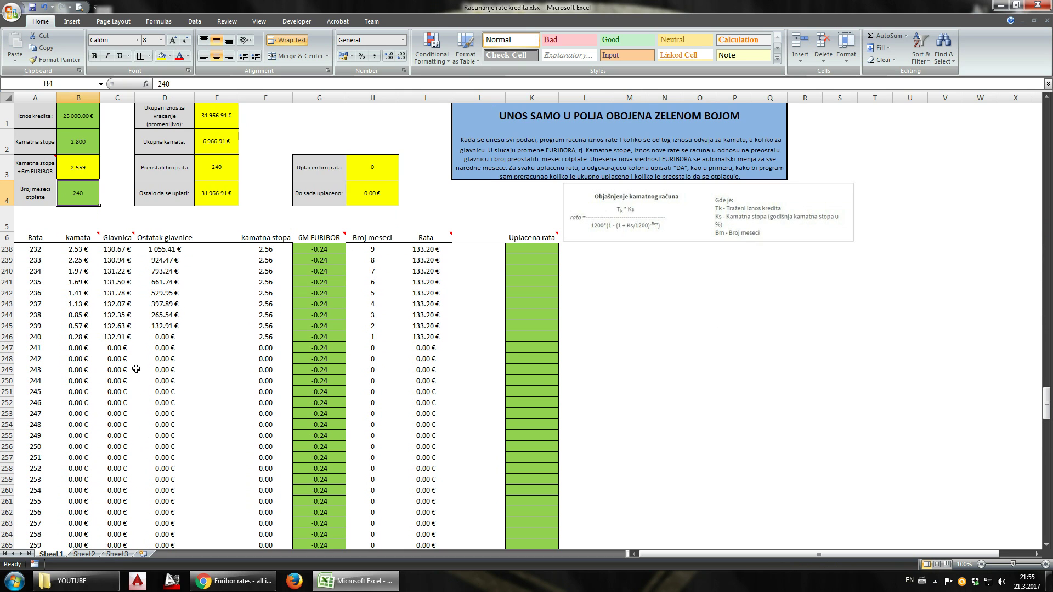
pyautogui.click(7, 338)
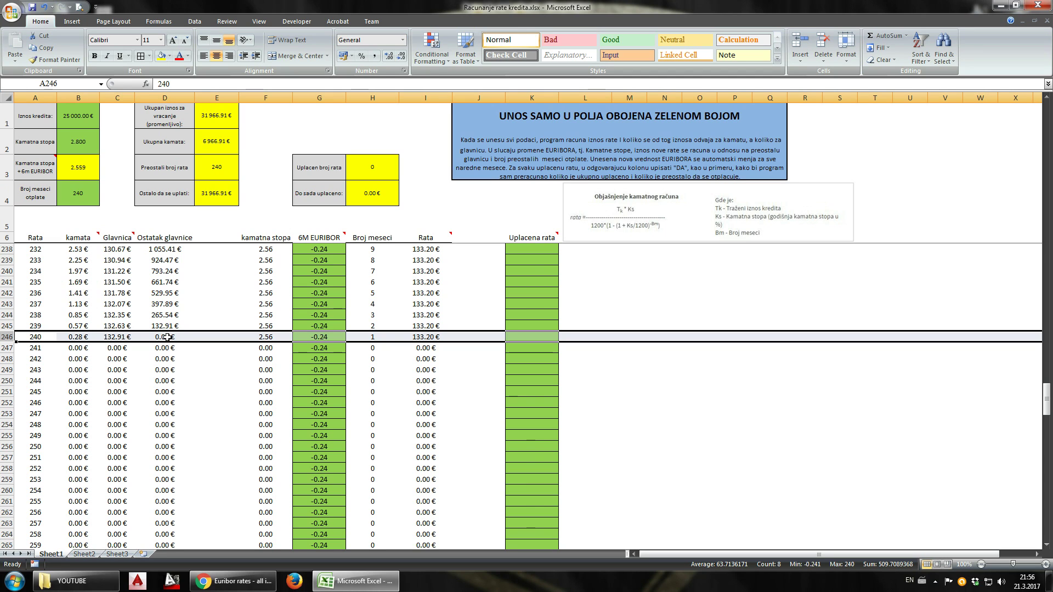
# Step: Change the loan term in B4 to 300 months and confirm the schedule ends at installment 300
pyautogui.click(75, 199)
pyautogui.write('300')
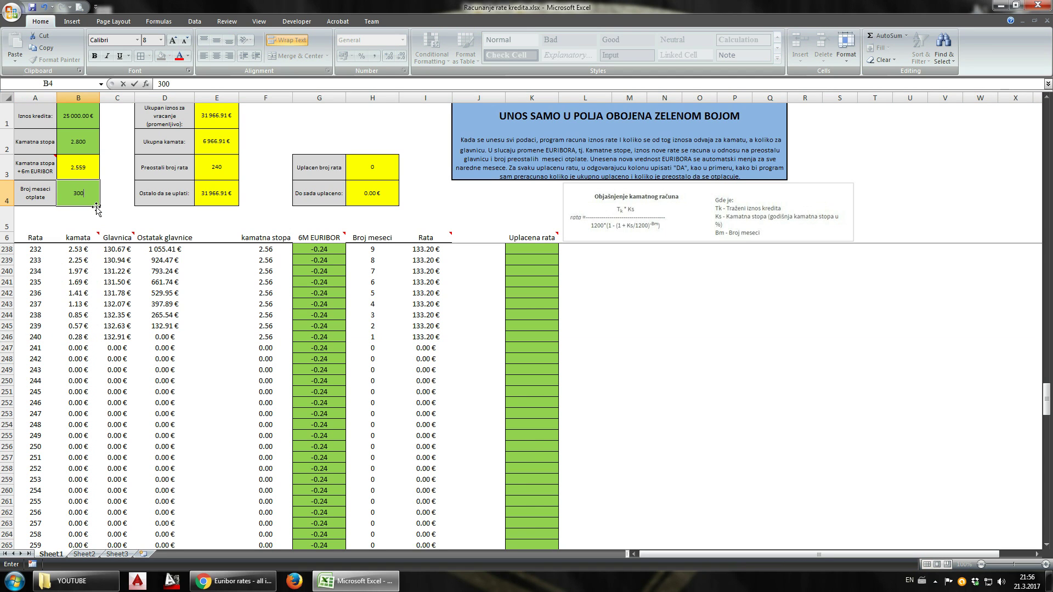
pyautogui.press('Return')
pyautogui.scroll(-3, 130, 348)
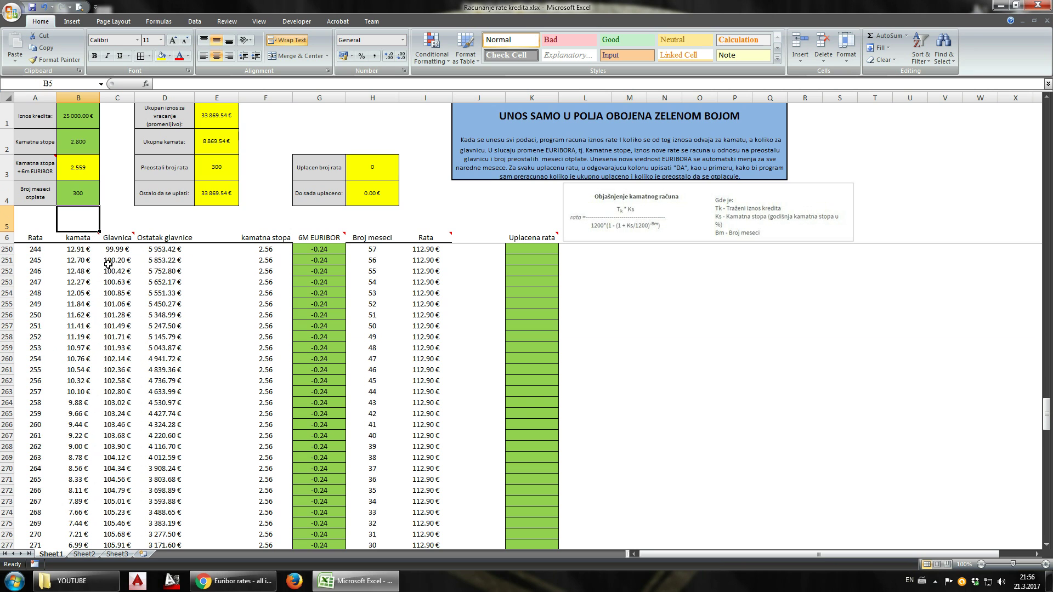
pyautogui.scroll(-4, 130, 348)
pyautogui.scroll(-4, 131, 348)
pyautogui.scroll(-4, 130, 348)
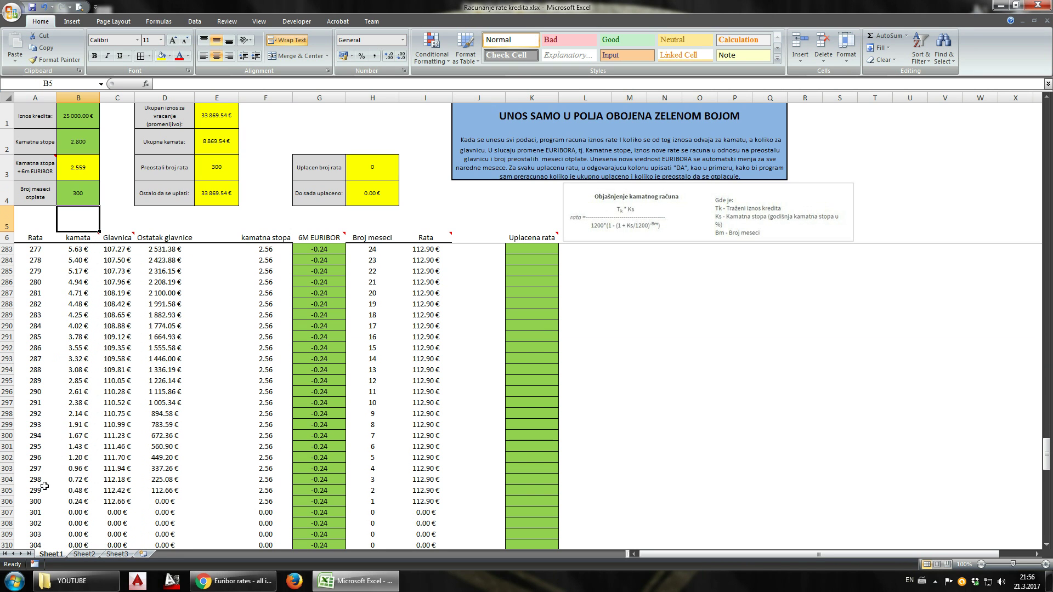
pyautogui.click(6, 501)
pyautogui.scroll(15, 339, 464)
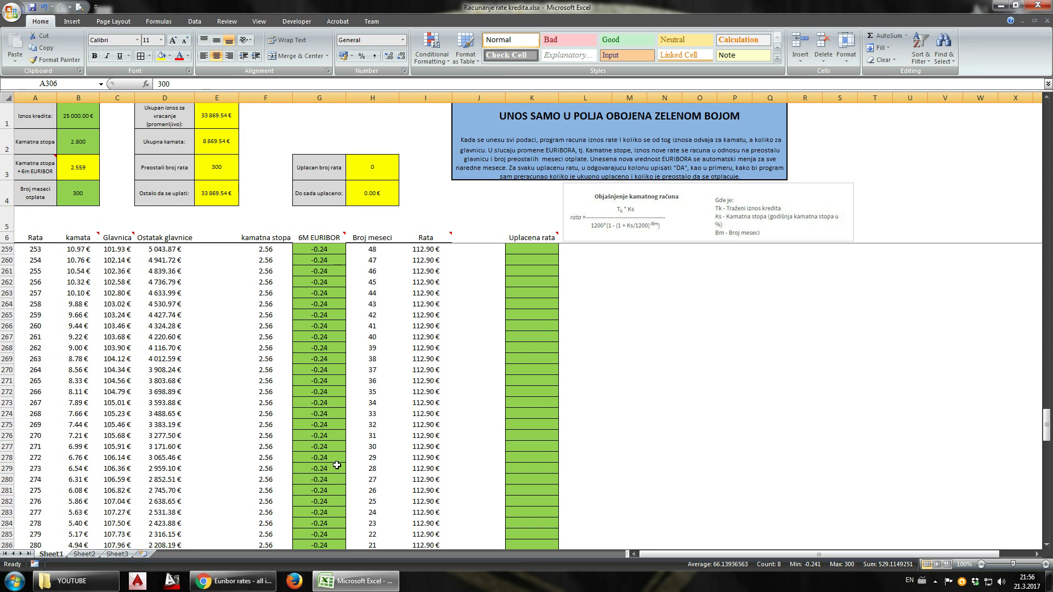
pyautogui.scroll(20, 338, 464)
pyautogui.scroll(20, 338, 464)
pyautogui.scroll(20, 338, 464)
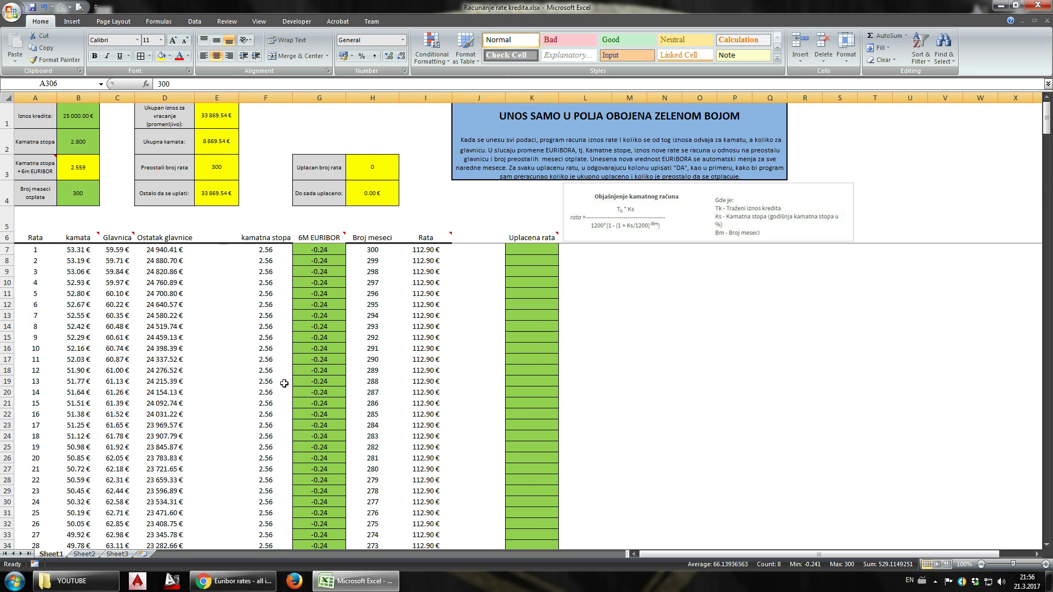
pyautogui.click(231, 581)
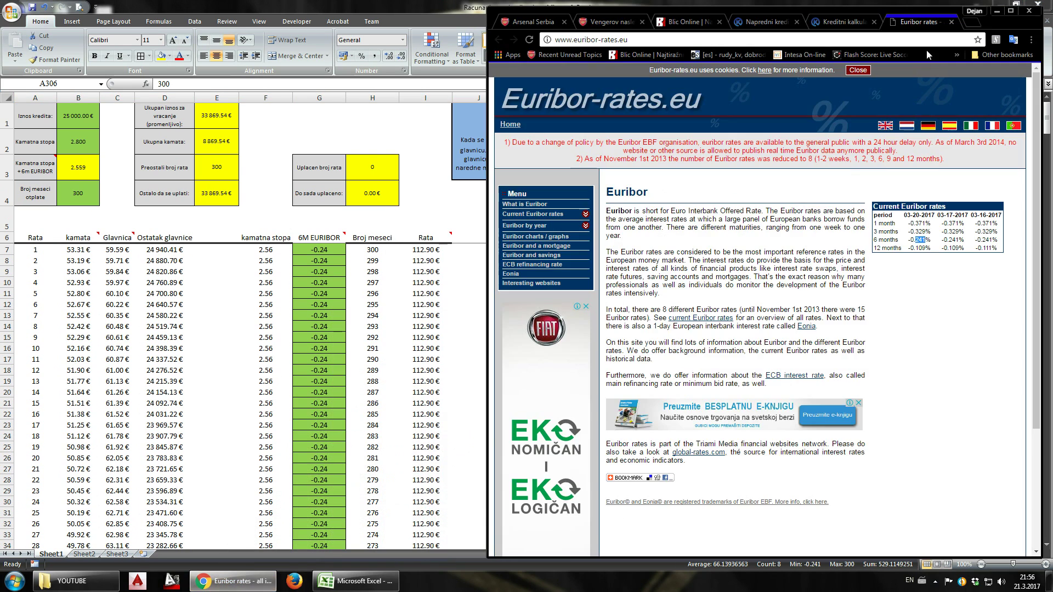
pyautogui.click(843, 22)
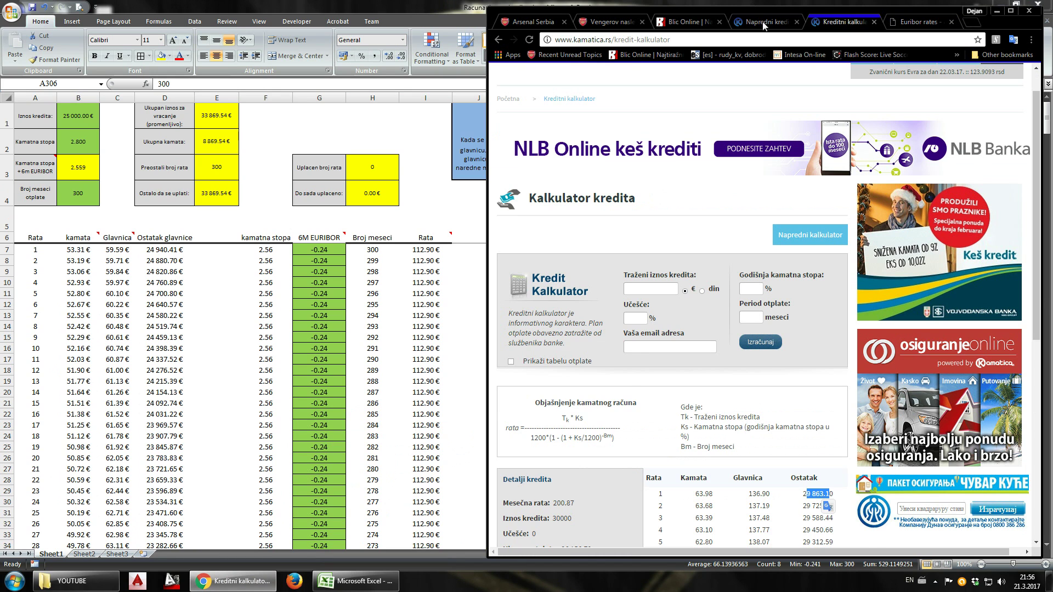
pyautogui.click(765, 22)
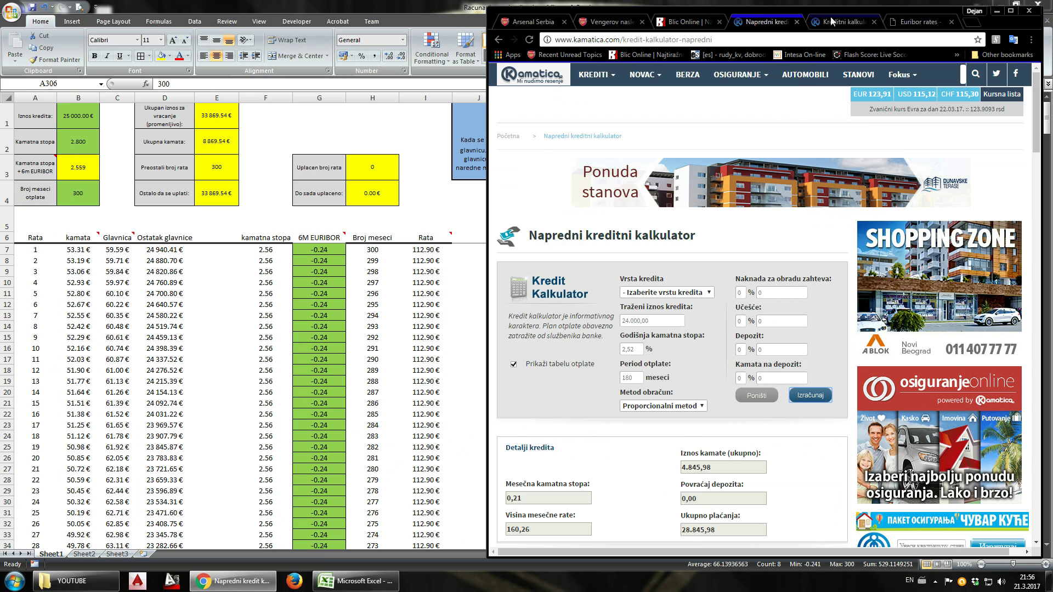
pyautogui.click(834, 22)
pyautogui.scroll(-3, 679, 355)
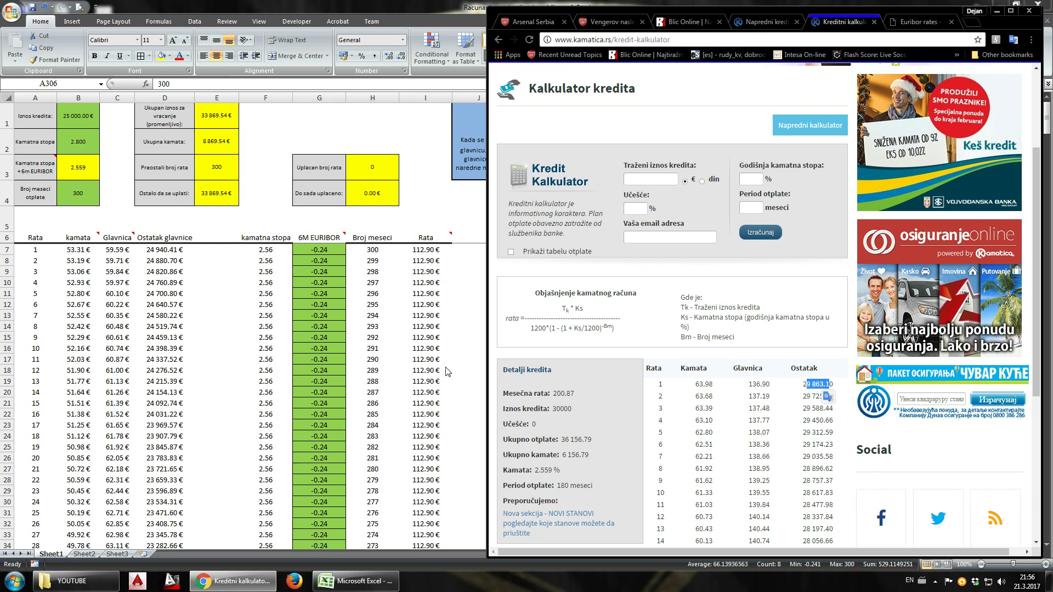
pyautogui.click(310, 296)
pyautogui.press('Down')
pyautogui.press('Down')
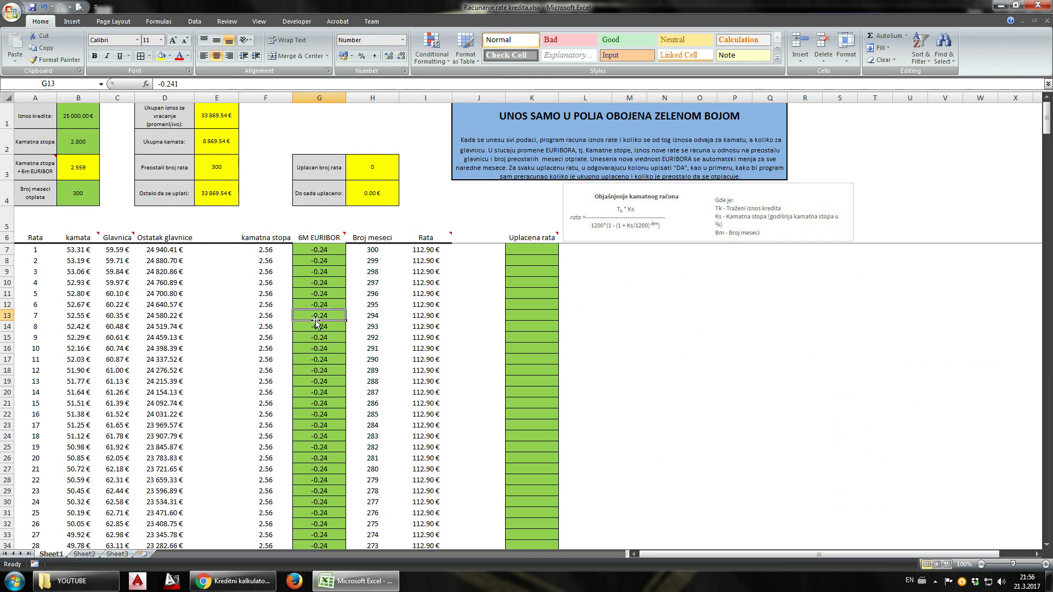
pyautogui.press('Down')
pyautogui.press('Down')
pyautogui.press('Down')
pyautogui.press('Down')
pyautogui.press('Down')
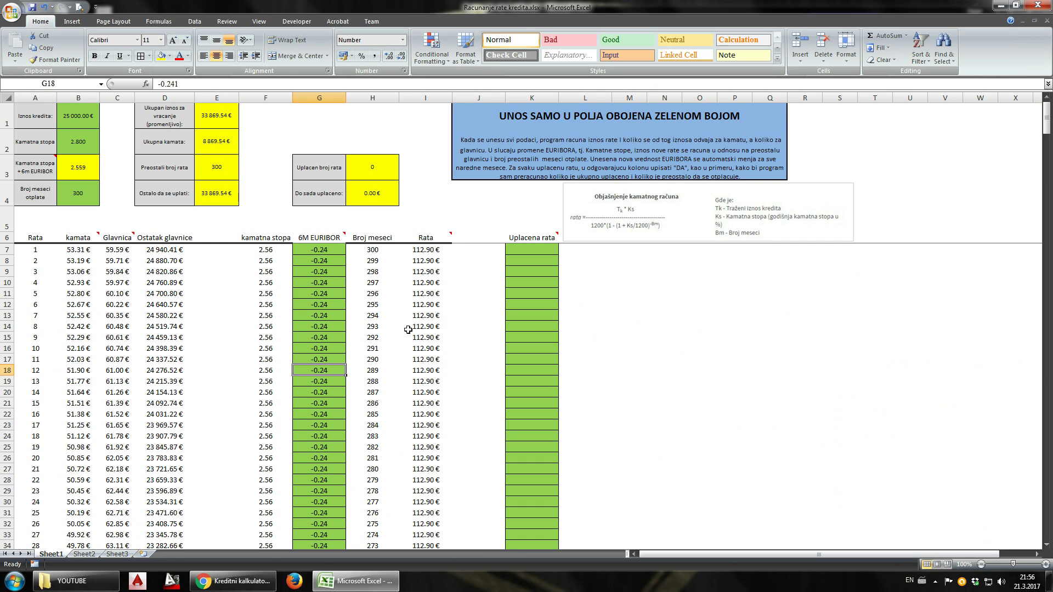
pyautogui.click(418, 357)
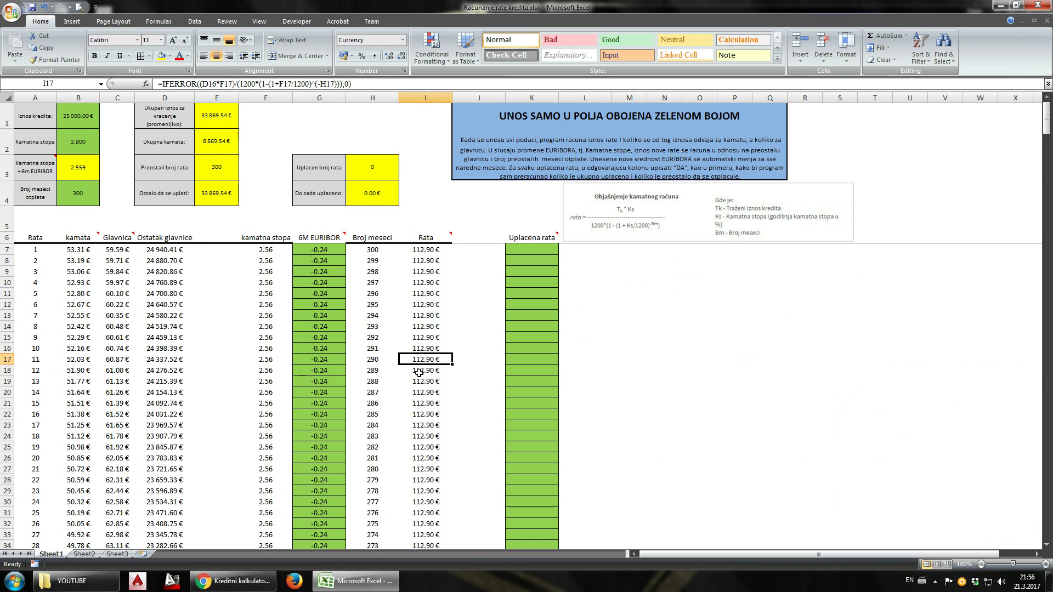